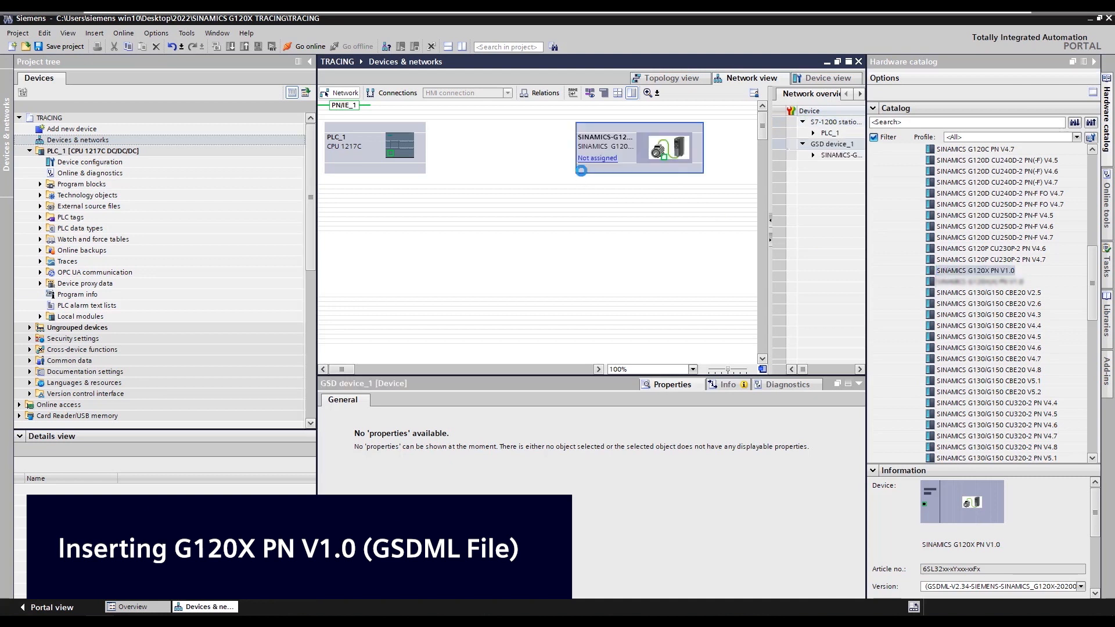
Assign the SINAMICS G120X drive to PLC_1 and show the Ethernet addresses of its PROFINET interface
{"action": "left_click", "coordinate": [587, 158]}
{"action": "left_click", "coordinate": [602, 173]}
{"action": "double_click", "coordinate": [604, 171]}
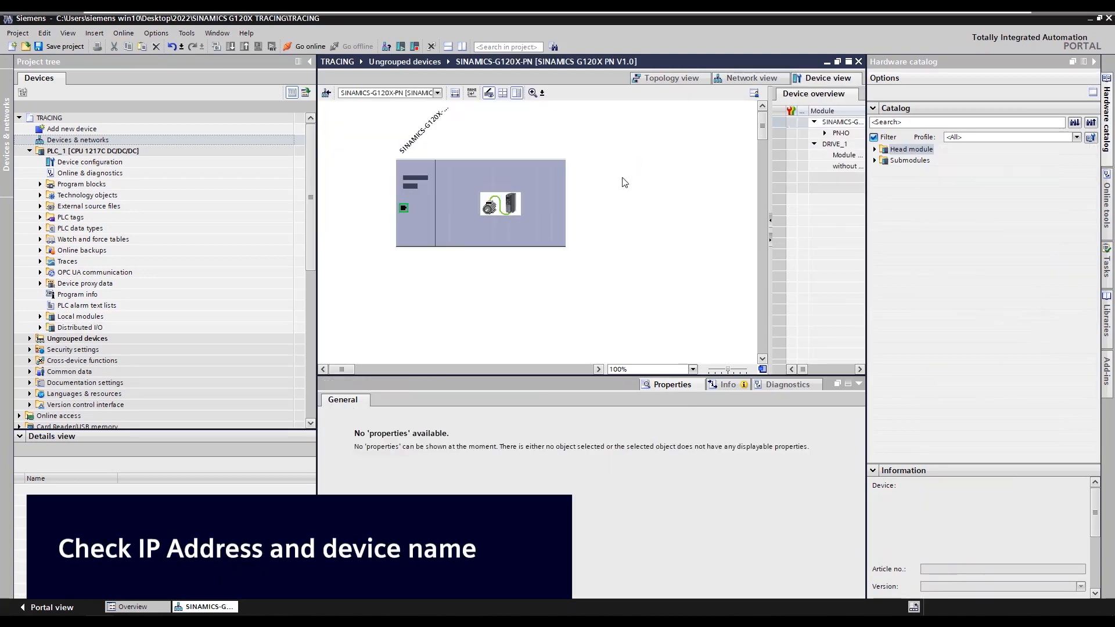
{"action": "left_click", "coordinate": [537, 182]}
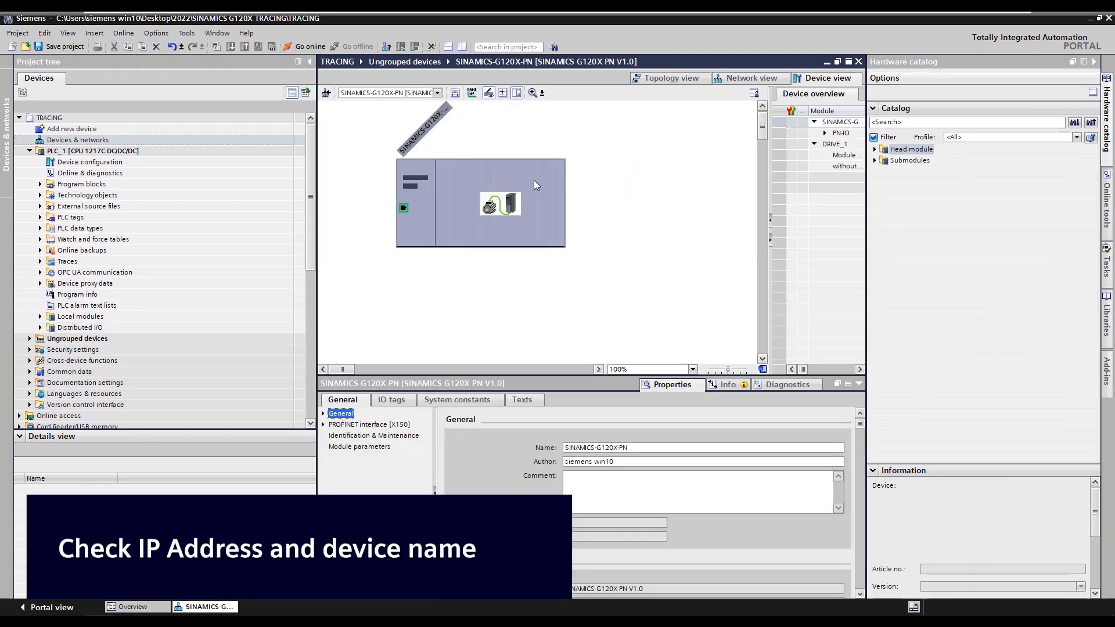
{"action": "left_click", "coordinate": [369, 425]}
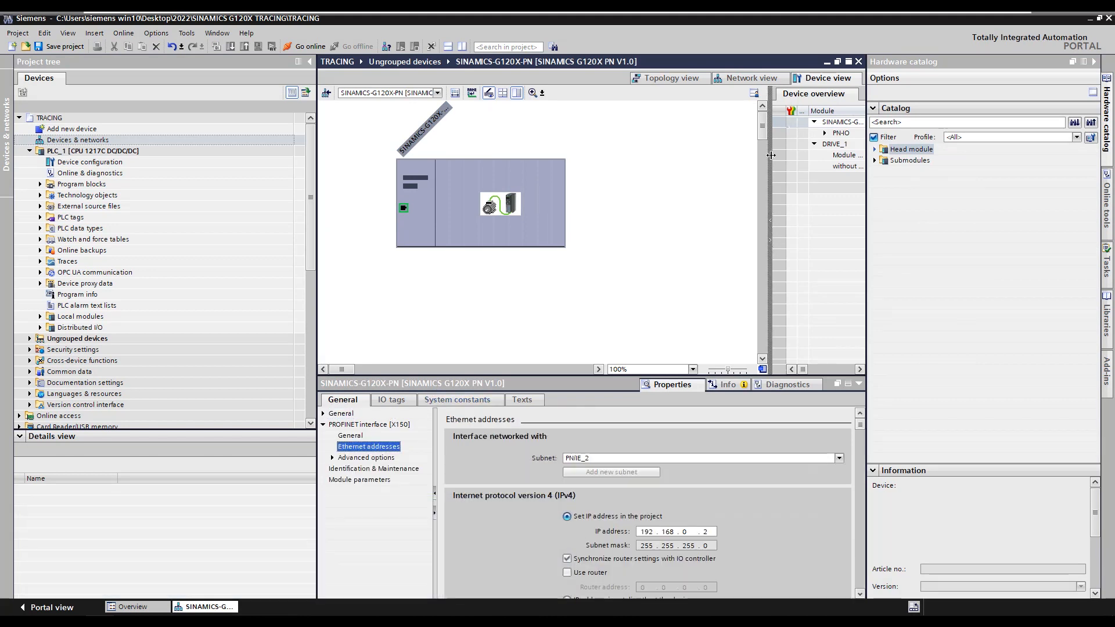
Add the Free telegram, PZD-12/12 submodule from the hardware catalog to DRIVE_1 in the device overview
{"action": "left_click", "coordinate": [875, 149]}
{"action": "left_click", "coordinate": [875, 172]}
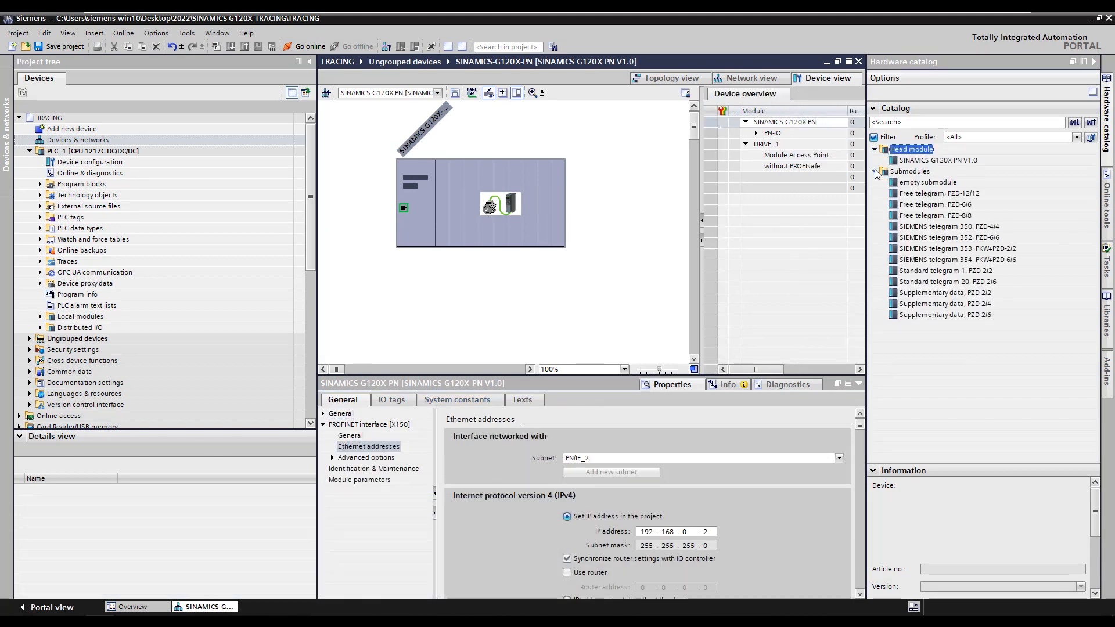
{"action": "left_click", "coordinate": [953, 194]}
{"action": "left_click_drag", "start_coordinate": [952, 197], "coordinate": [829, 182]}
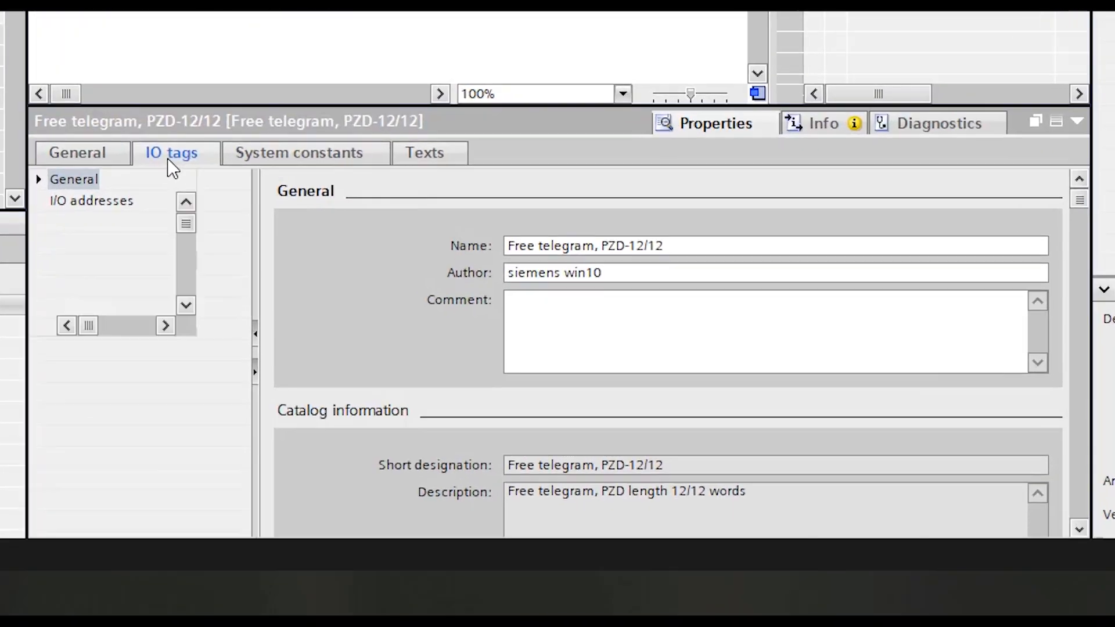
Create the telegram's input tags Act_speed at %IW70, motor current at %IW72 and Output voltage at %IW74
{"action": "left_click", "coordinate": [391, 401]}
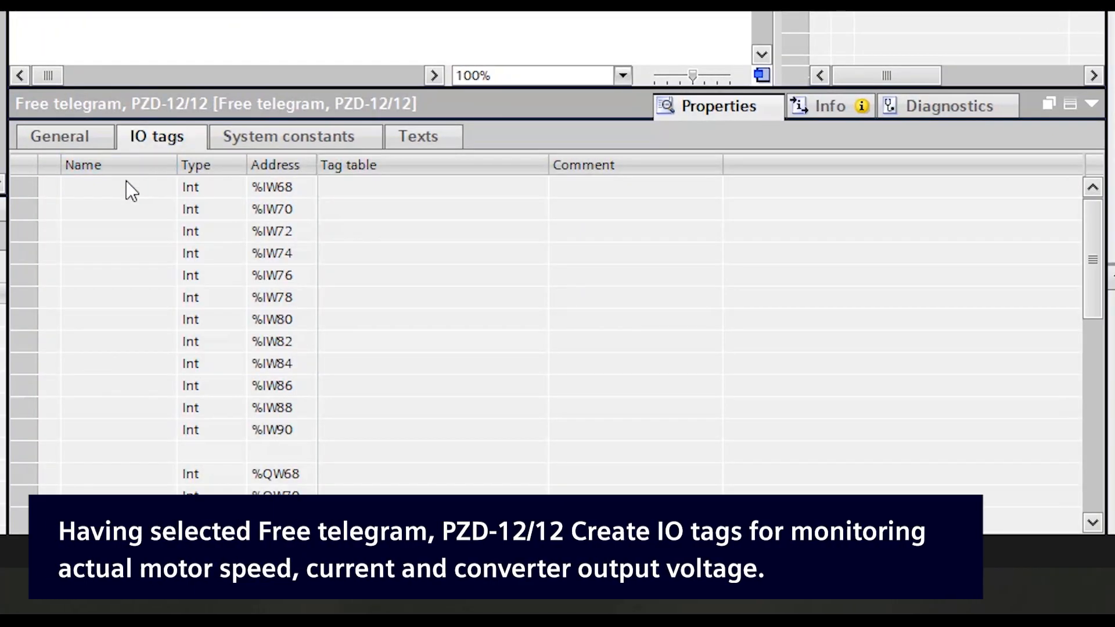
{"action": "left_click", "coordinate": [131, 211]}
{"action": "type", "text": "Act_speed"}
{"action": "left_click", "coordinate": [139, 232]}
{"action": "type", "text": "Act_Current"}
{"action": "key", "text": "Return"}
{"action": "type", "text": "Act_voltage"}
{"action": "key", "text": "Return"}
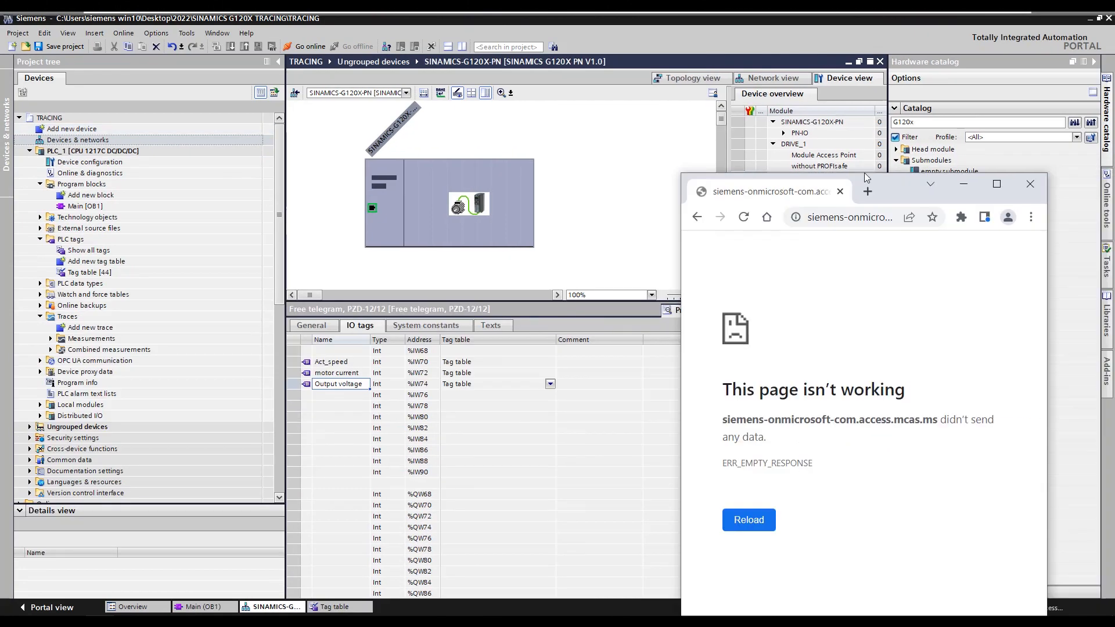
Switch to the web browser and open the drive's Smart Access web server at 192.168.1.1
{"action": "left_click_drag", "start_coordinate": [864, 173], "coordinate": [813, 63]}
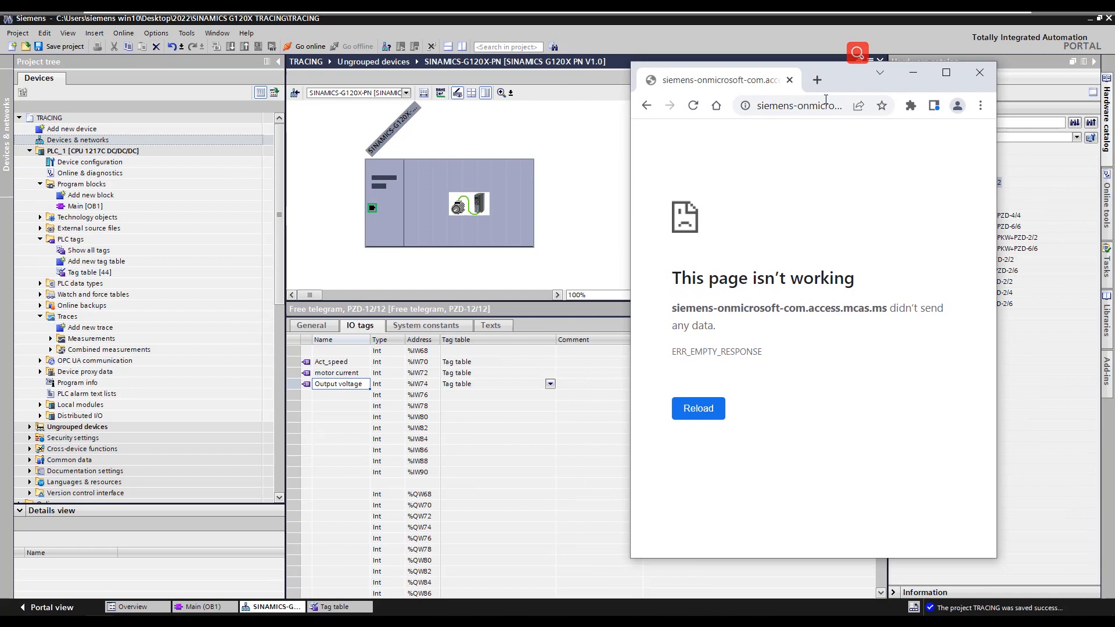
{"action": "left_click", "coordinate": [799, 106]}
{"action": "type", "text": "192.168.1.1"}
{"action": "key", "text": "Return"}
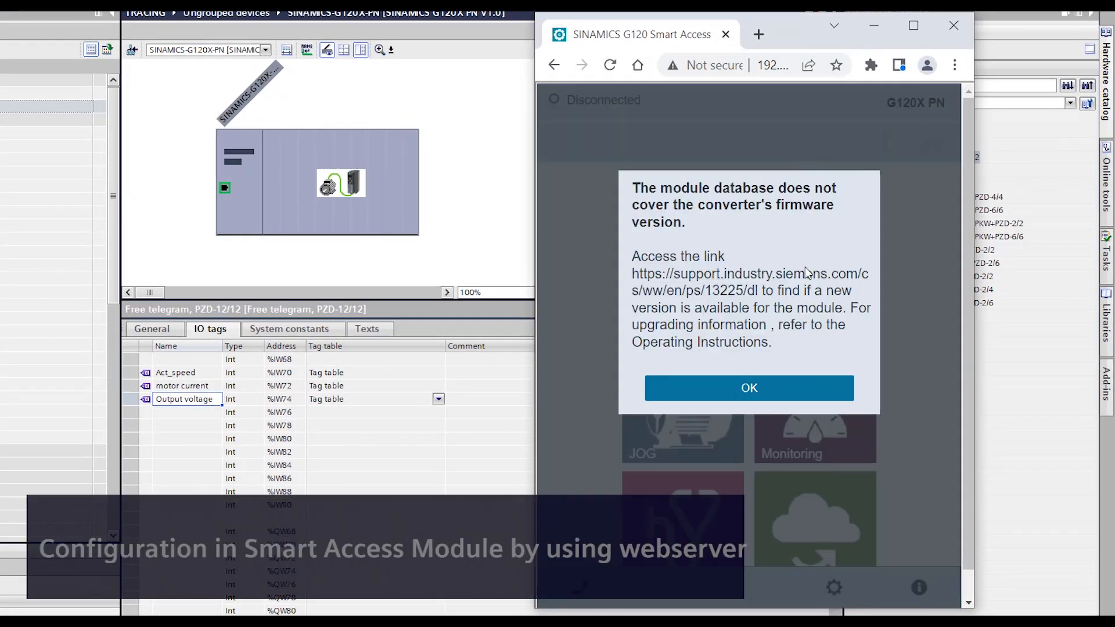
Start the drive's quick setup with a factory reset and accept the Pump application without PID control
{"action": "left_click", "coordinate": [749, 388]}
{"action": "left_click", "coordinate": [691, 258]}
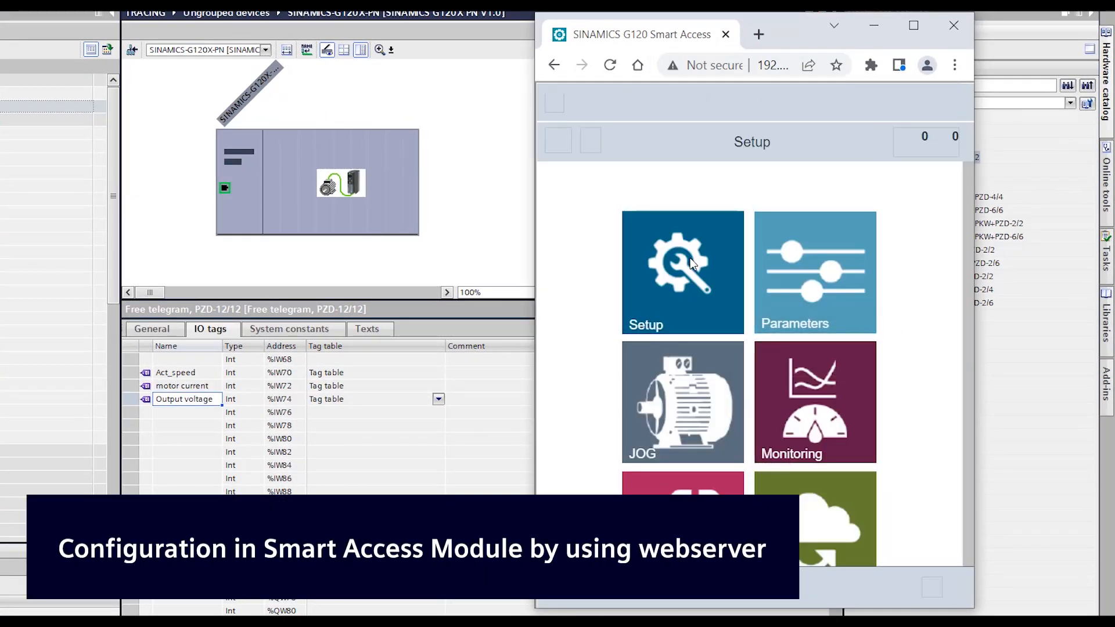
{"action": "left_click", "coordinate": [789, 235]}
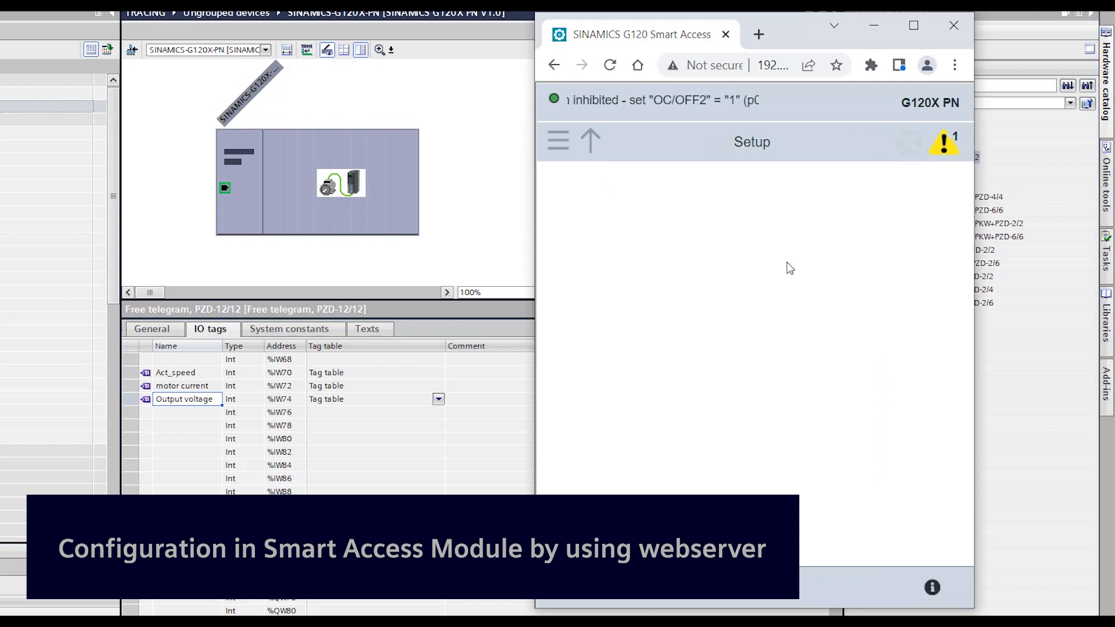
{"action": "left_click", "coordinate": [774, 319]}
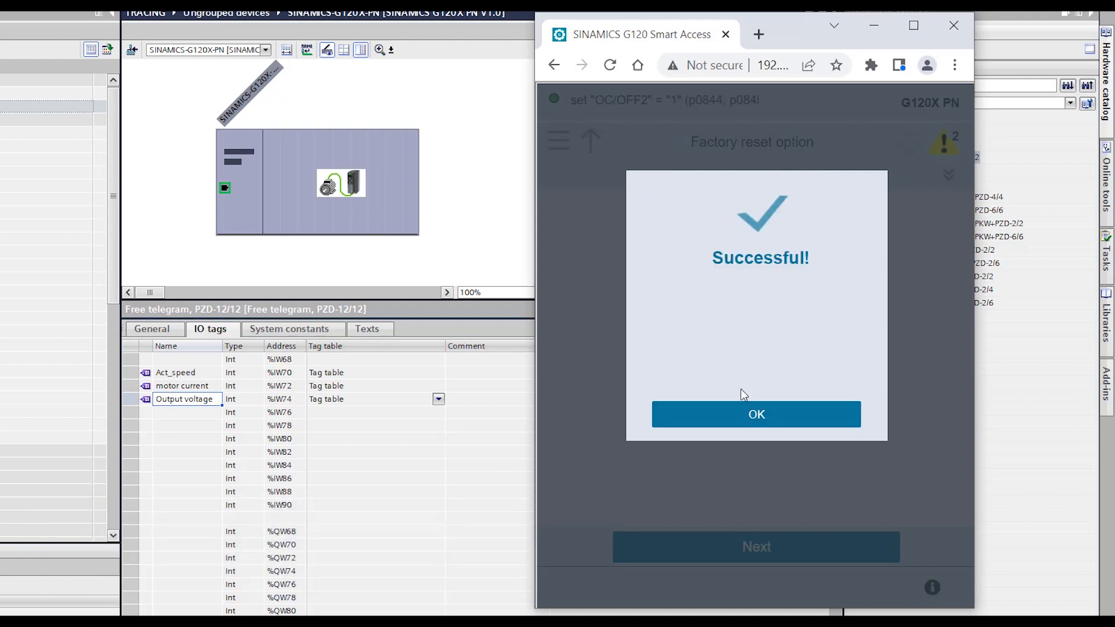
{"action": "left_click", "coordinate": [750, 414]}
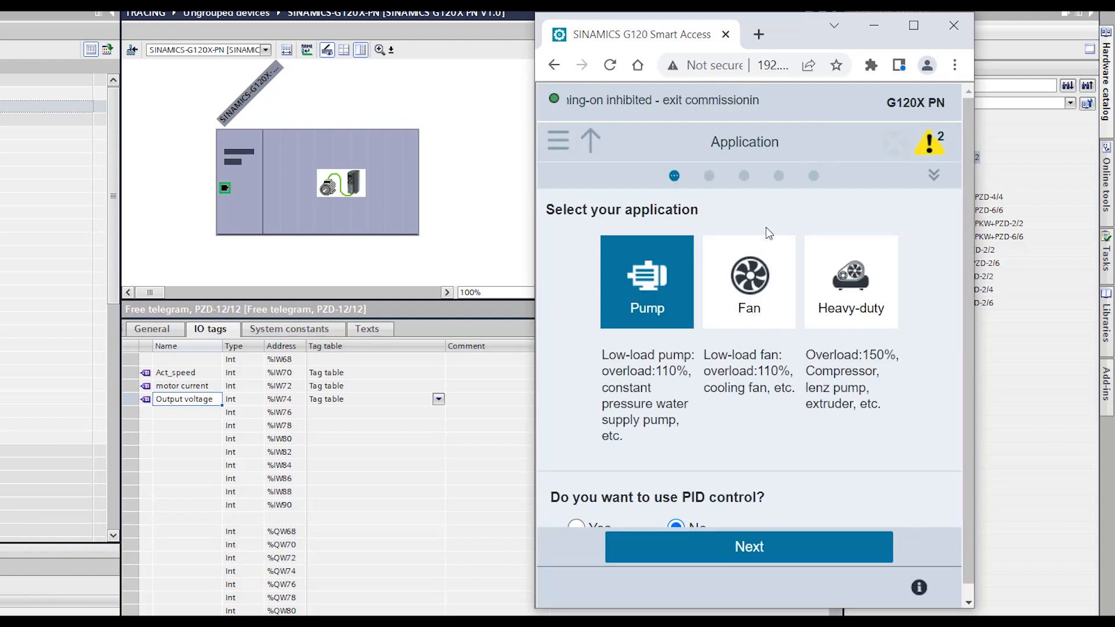
{"action": "left_click", "coordinate": [793, 545]}
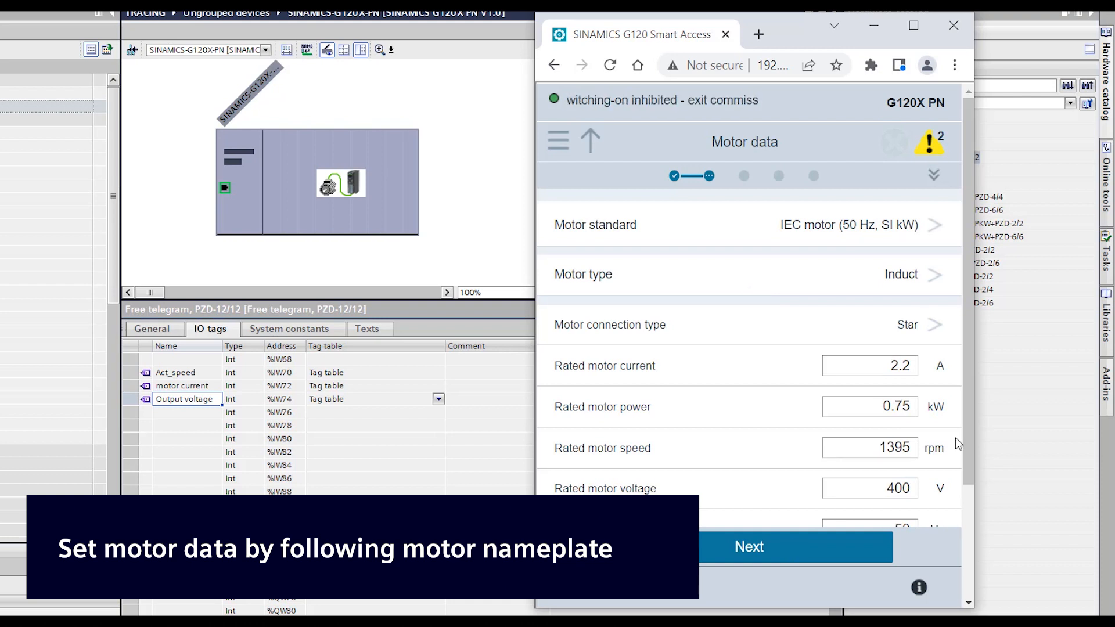
Enter the nameplate motor data, with rated current 0.49 A, rated power 0.12 kW and rated speed 1390 rpm
{"action": "scroll", "coordinate": [970, 431], "scroll_direction": "down", "scroll_amount": 3}
{"action": "left_click", "coordinate": [905, 217]}
{"action": "type", "text": "0.49"}
{"action": "left_click", "coordinate": [901, 247]}
{"action": "type", "text": "0.12"}
{"action": "left_click", "coordinate": [900, 297]}
{"action": "type", "text": "1390"}
{"action": "left_click", "coordinate": [908, 462]}
{"action": "type", "text": "450"}
{"action": "left_click", "coordinate": [857, 504]}
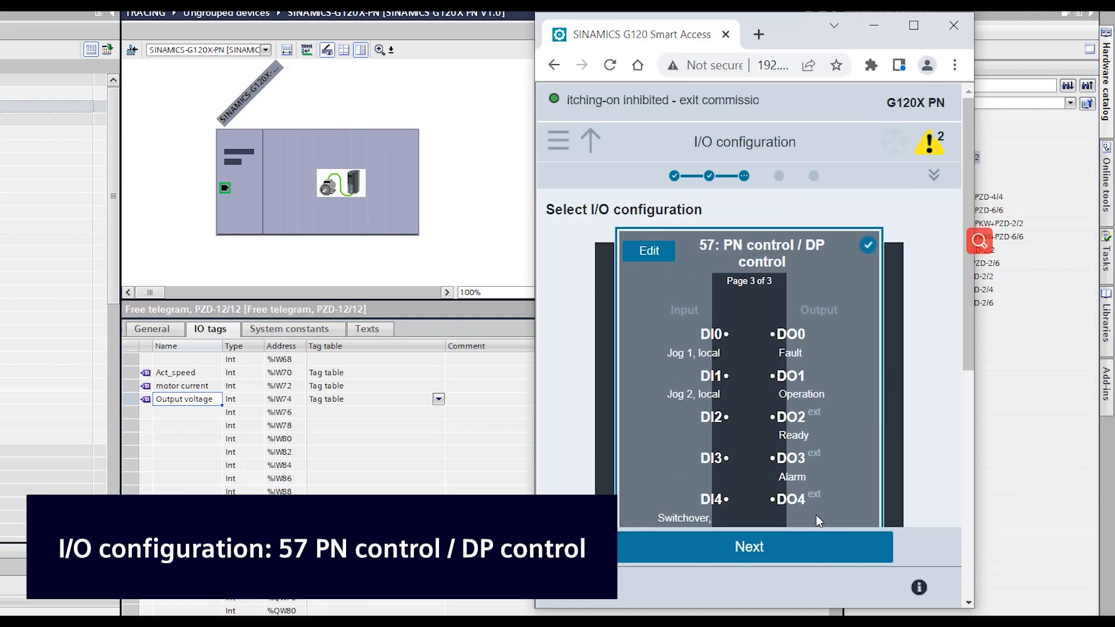
Accept I/O configuration 57: PN control / DP control, and set the ramp-up and ramp-down times to 5 s
{"action": "left_click", "coordinate": [799, 551]}
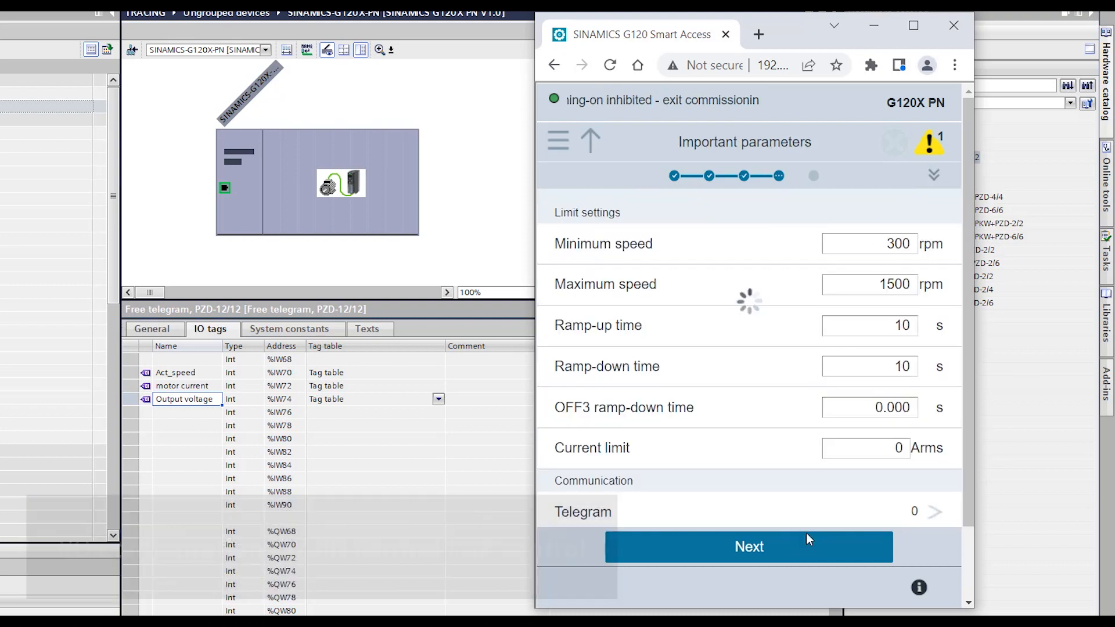
{"action": "scroll", "coordinate": [966, 229], "scroll_direction": "down", "scroll_amount": 1}
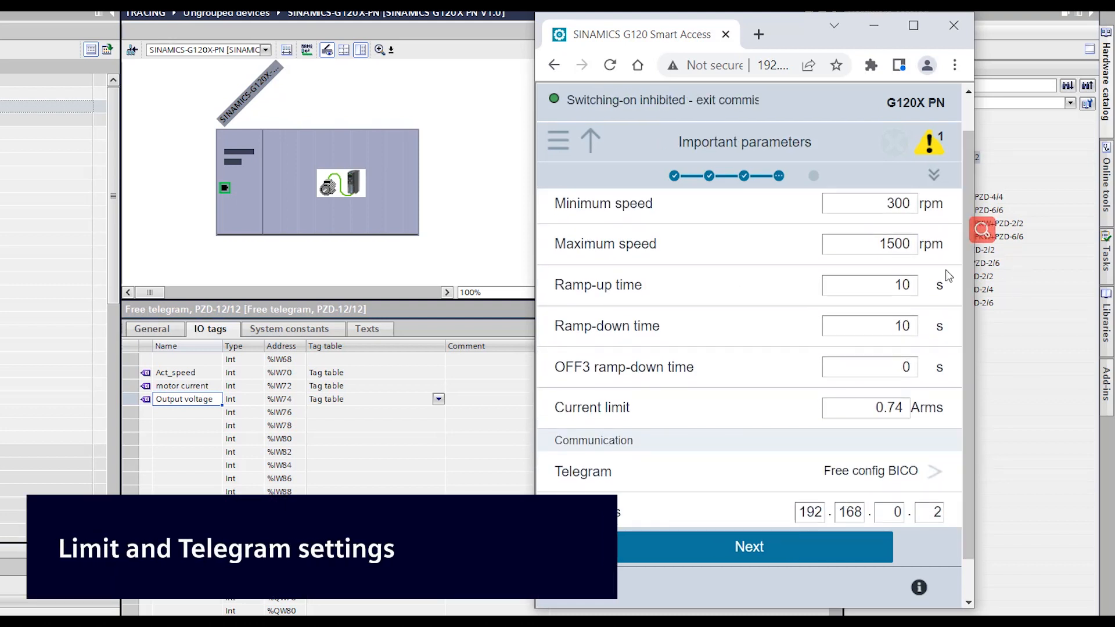
{"action": "left_click", "coordinate": [900, 285]}
{"action": "type", "text": "5"}
{"action": "left_click", "coordinate": [905, 326]}
{"action": "key", "text": "BackSpace"}
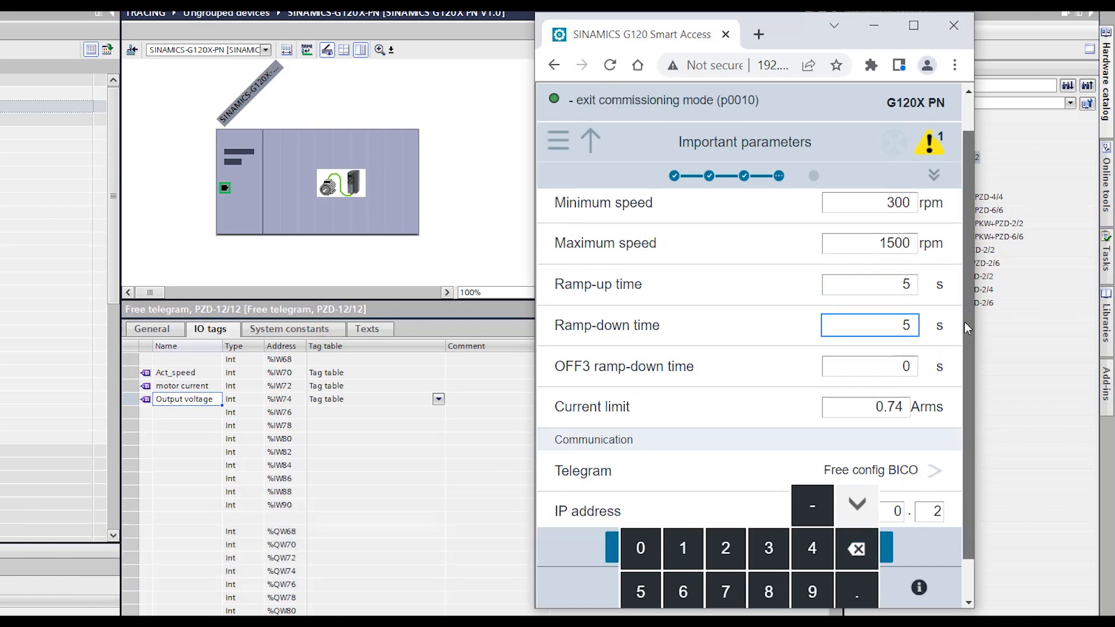
Accept the limit and telegram settings, and finish the quick setup with its settings saved to non-volatile memory
{"action": "scroll", "coordinate": [964, 322], "scroll_direction": "down", "scroll_amount": 1}
{"action": "left_click", "coordinate": [862, 512]}
{"action": "left_click", "coordinate": [804, 547]}
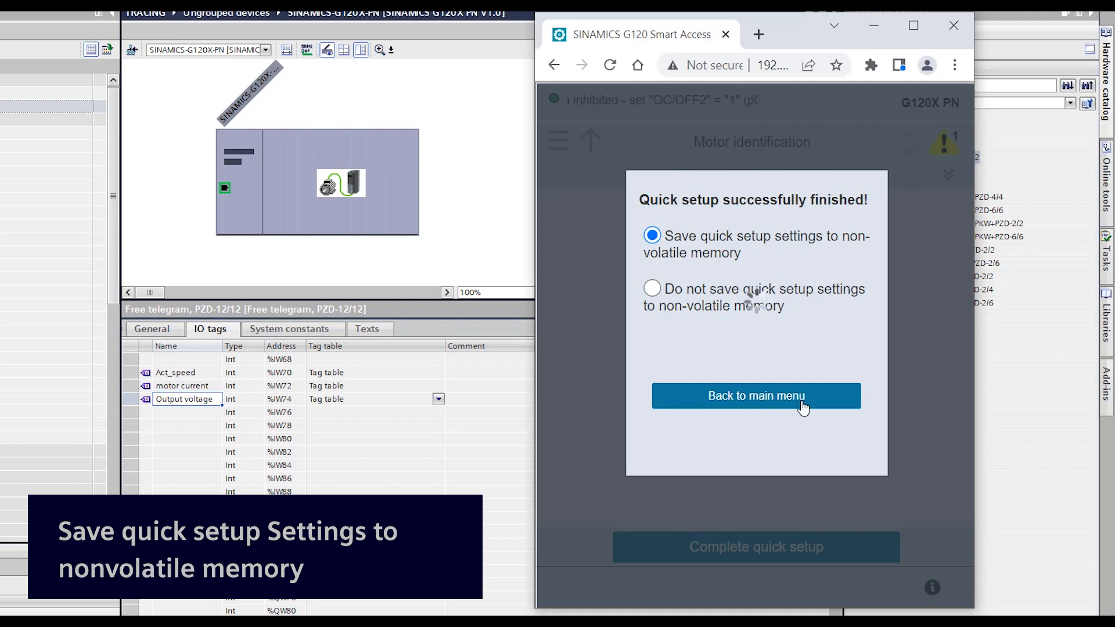
{"action": "left_click", "coordinate": [802, 406]}
Find parameter 2051 in the parameter list and set P2051[2] (PZD 3) to 27.0 for the motor current
{"action": "left_click", "coordinate": [825, 270]}
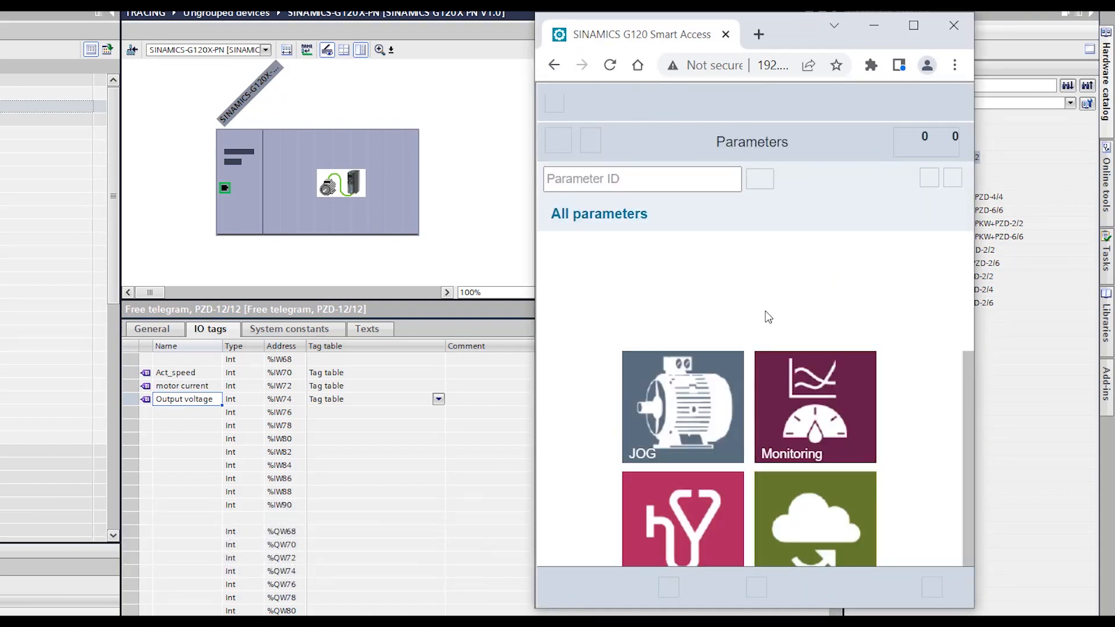
{"action": "left_click", "coordinate": [674, 181]}
{"action": "type", "text": "2051"}
{"action": "key", "text": "Return"}
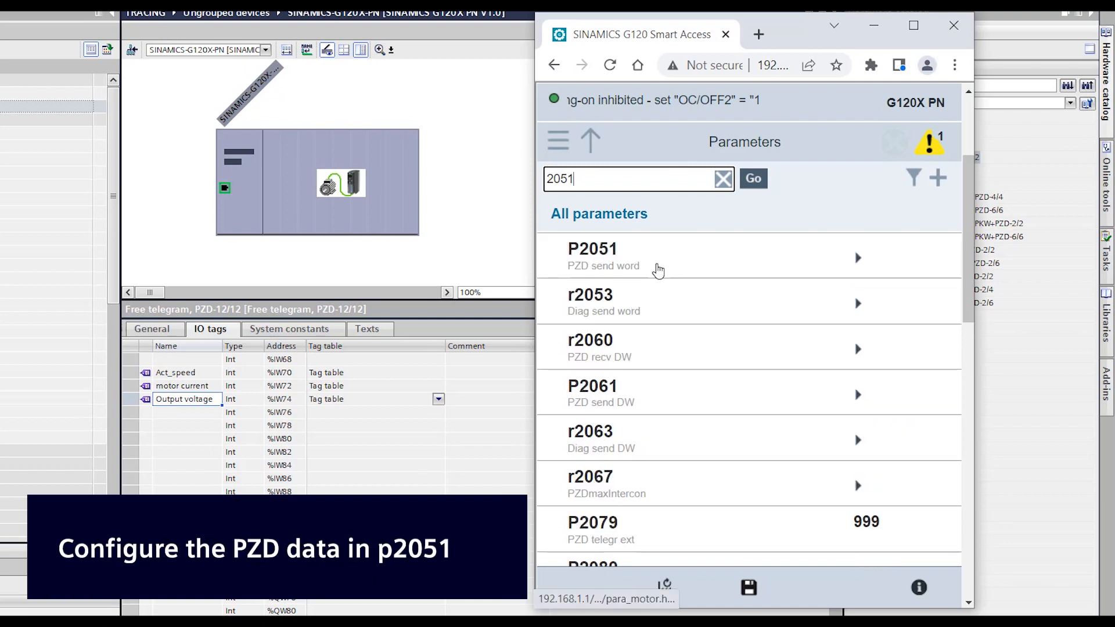
{"action": "left_click", "coordinate": [658, 267]}
{"action": "left_click", "coordinate": [821, 391]}
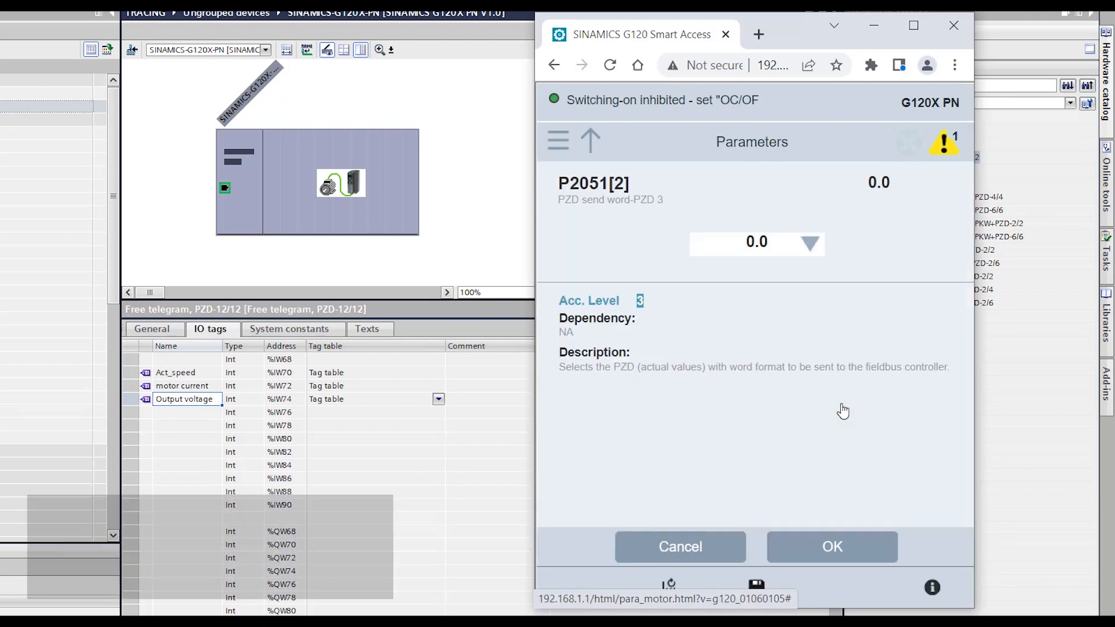
{"action": "left_click", "coordinate": [812, 245]}
{"action": "left_click", "coordinate": [761, 414]}
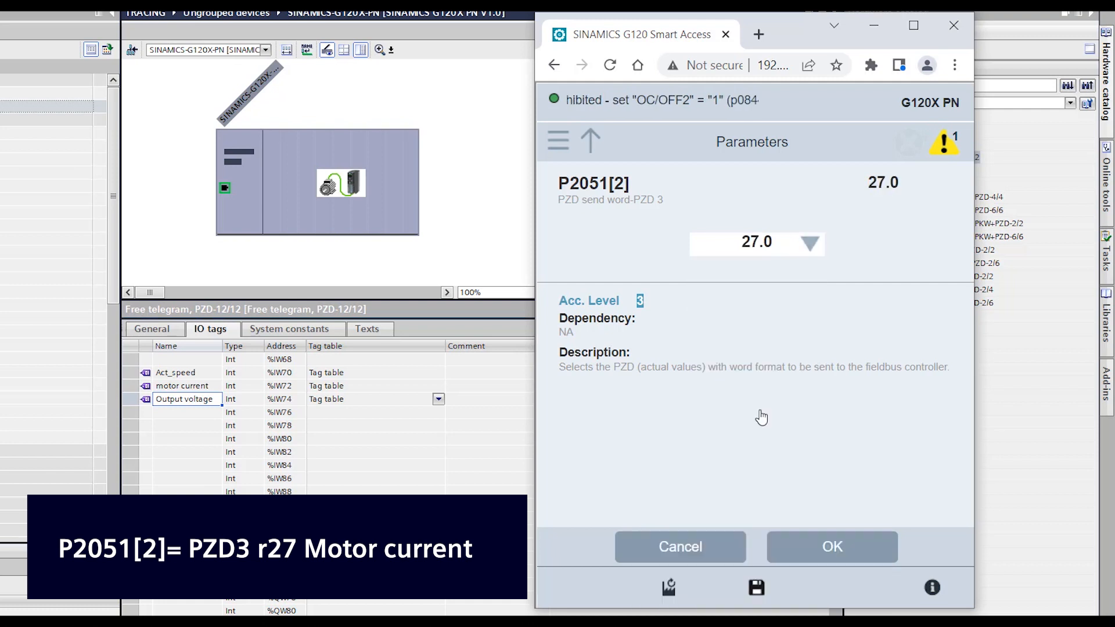
{"action": "left_click", "coordinate": [804, 547]}
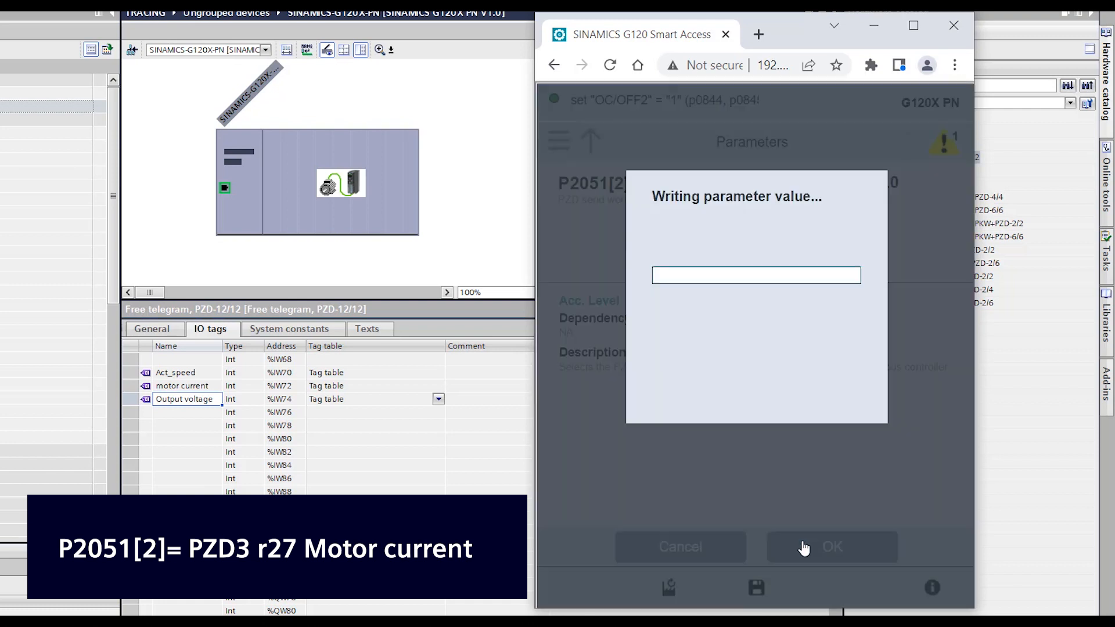
{"action": "left_click", "coordinate": [838, 411]}
Set parameter P2051[3] (PZD 4) to 25.0 for the output voltage
{"action": "left_click", "coordinate": [863, 447]}
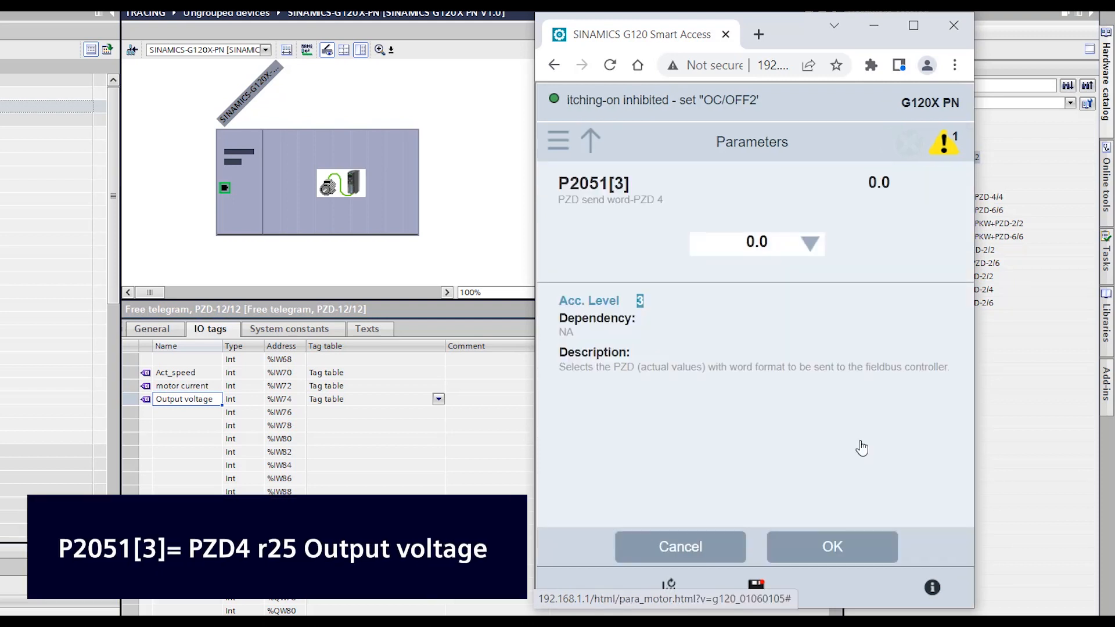
{"action": "left_click", "coordinate": [815, 248]}
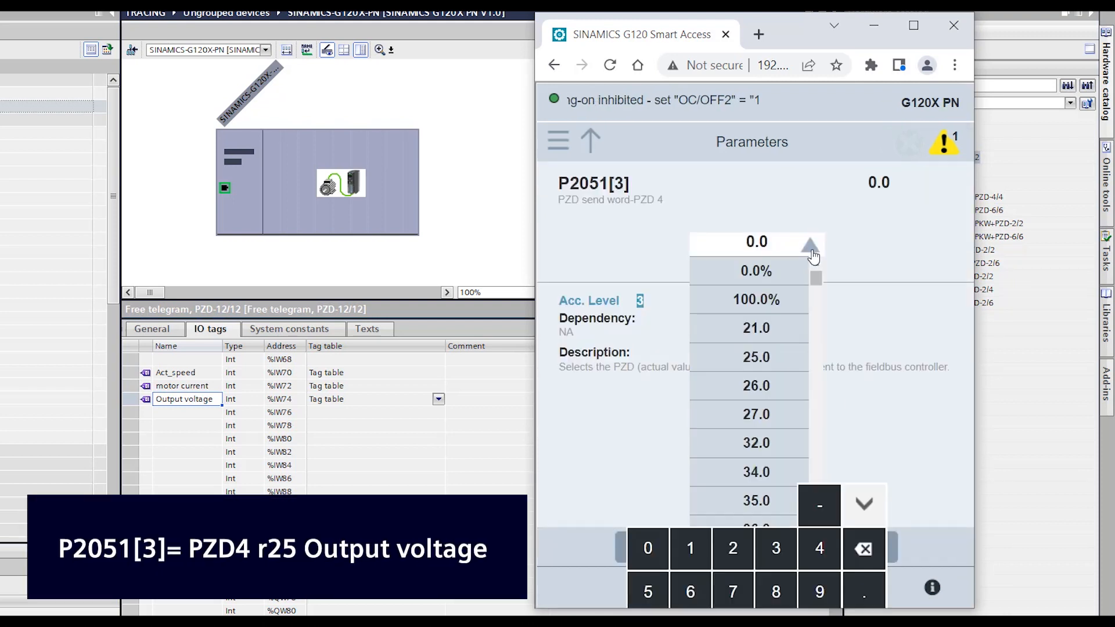
{"action": "left_click", "coordinate": [774, 356]}
{"action": "left_click", "coordinate": [804, 555]}
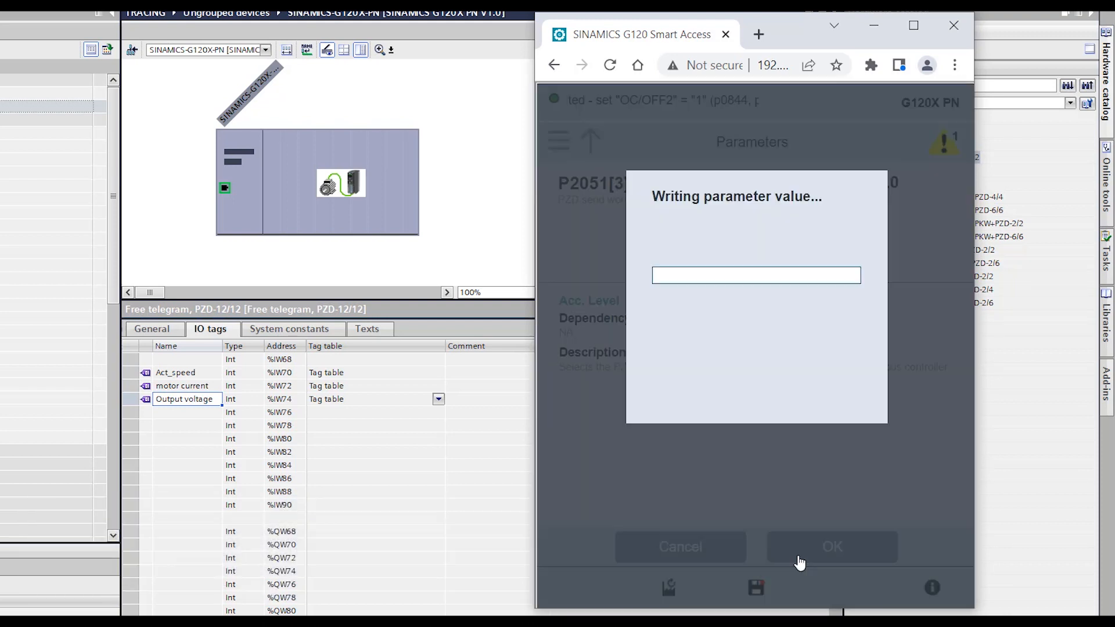
{"action": "left_click", "coordinate": [826, 419]}
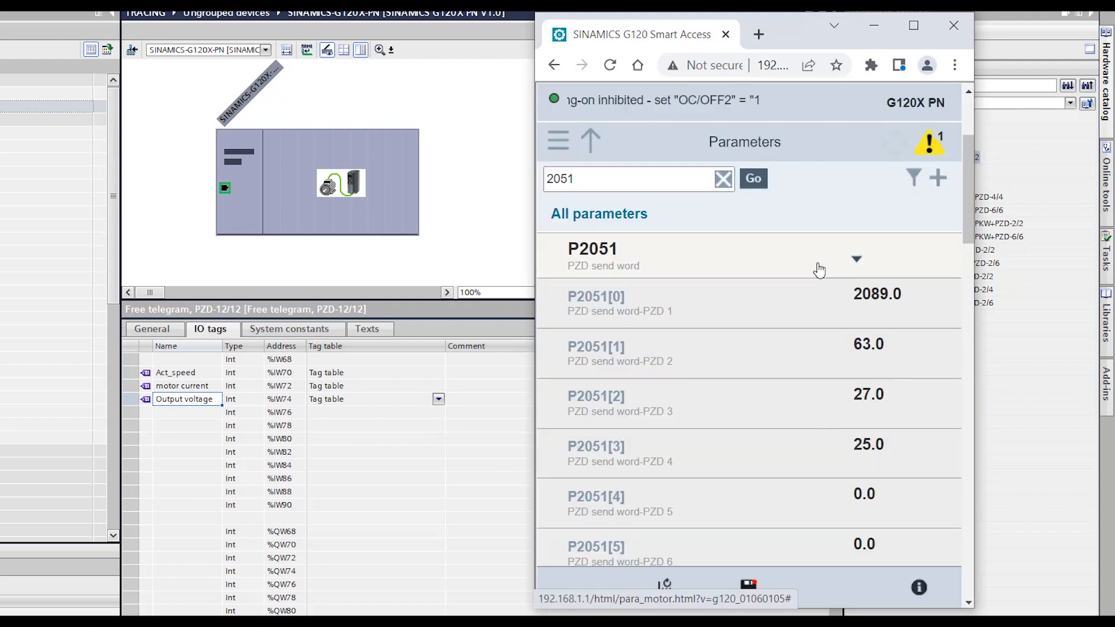
Look up parameter 2000 in the drive's parameter list
{"action": "left_click", "coordinate": [676, 184]}
{"action": "type", "text": "2000"}
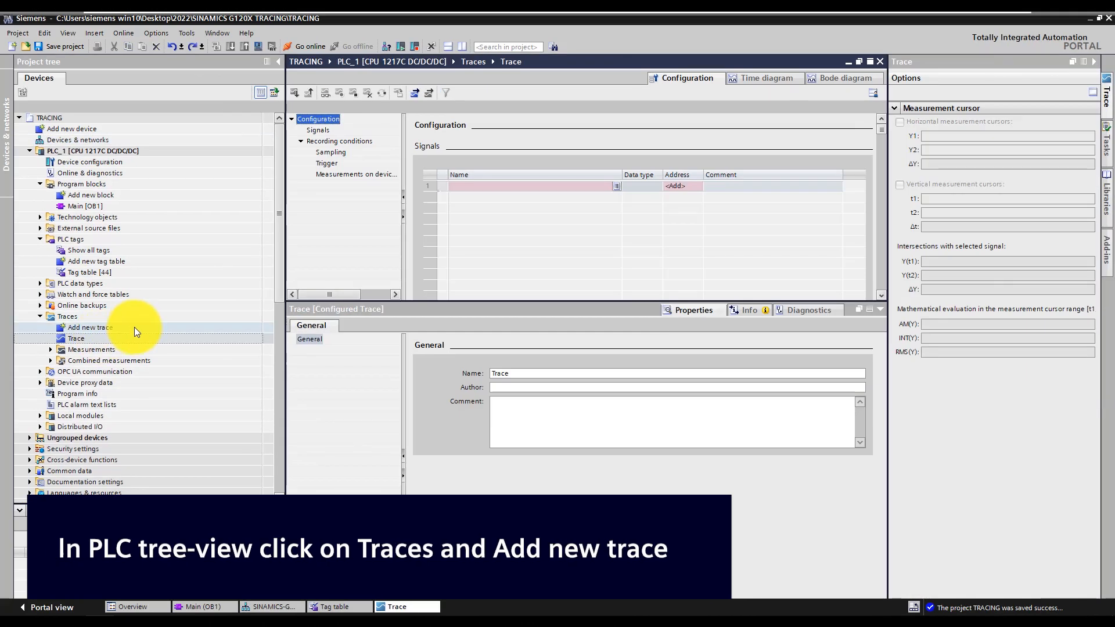
In TIA Portal, add the tags Act_speed, motor current and Output voltage as signals of PLC_1's new trace
{"action": "left_click", "coordinate": [469, 183]}
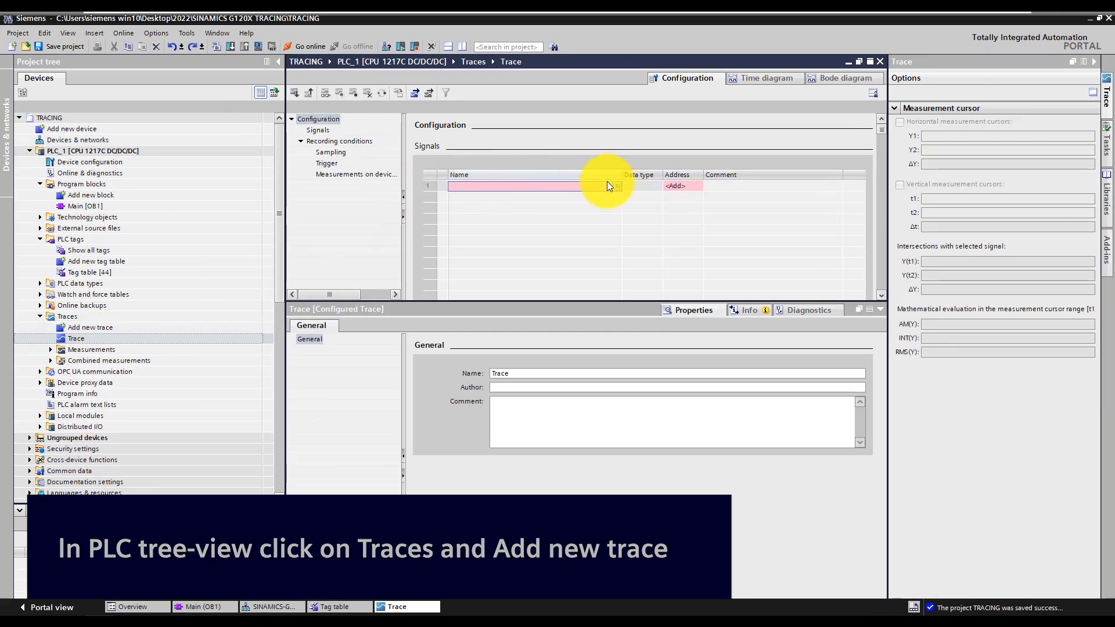
{"action": "type", "text": "Act_speed"}
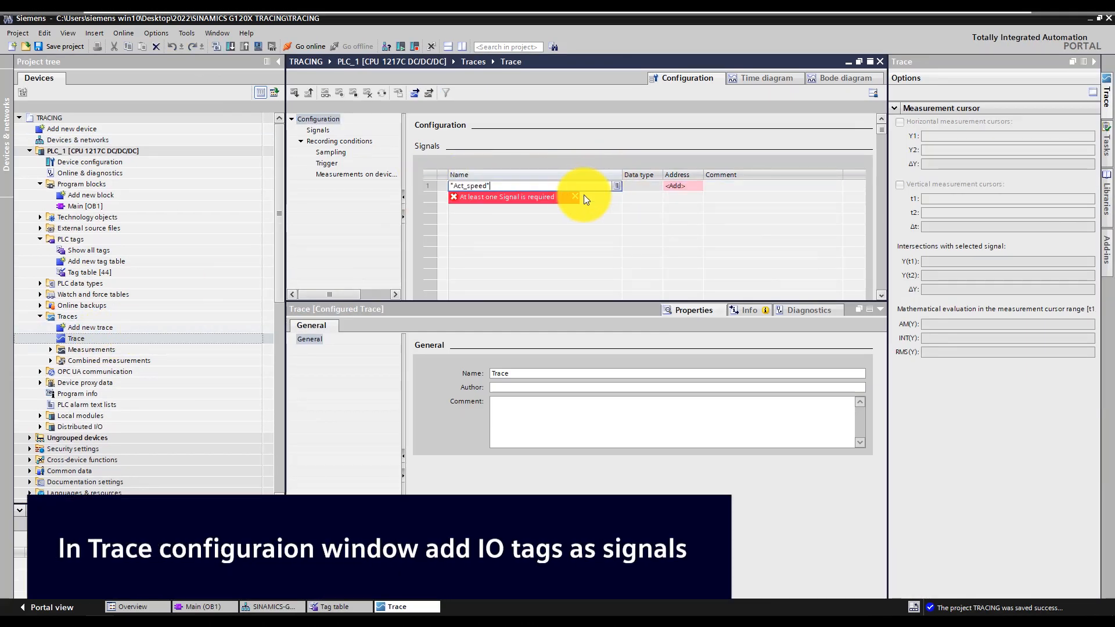
{"action": "key", "text": "Return"}
{"action": "left_click", "coordinate": [604, 196]}
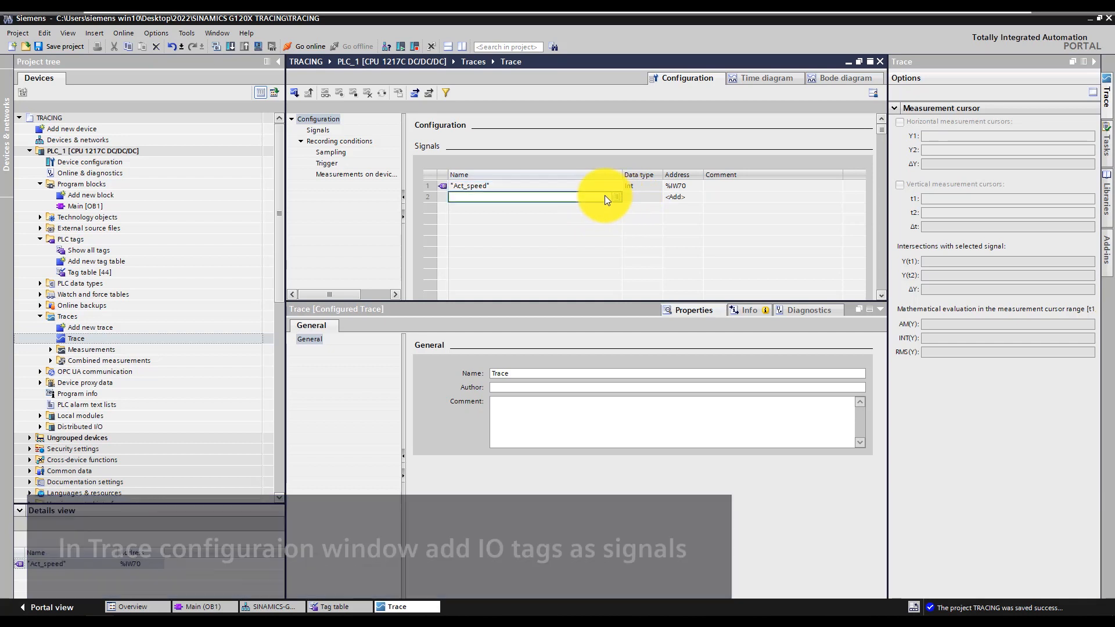
{"action": "type", "text": "m"}
{"action": "left_click", "coordinate": [576, 210]}
{"action": "type", "text": "o"}
{"action": "left_click", "coordinate": [556, 218]}
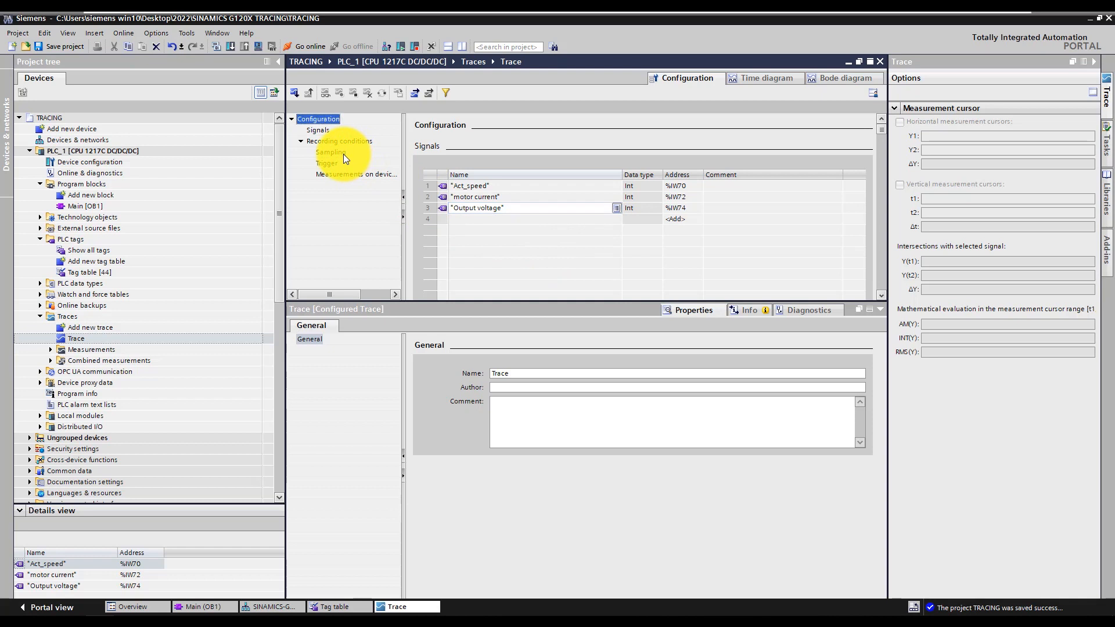
Adjust the trace's recording duration in samples and set it to trigger on a rising signal of the tag Act_speed at value 10
{"action": "left_click", "coordinate": [341, 153]}
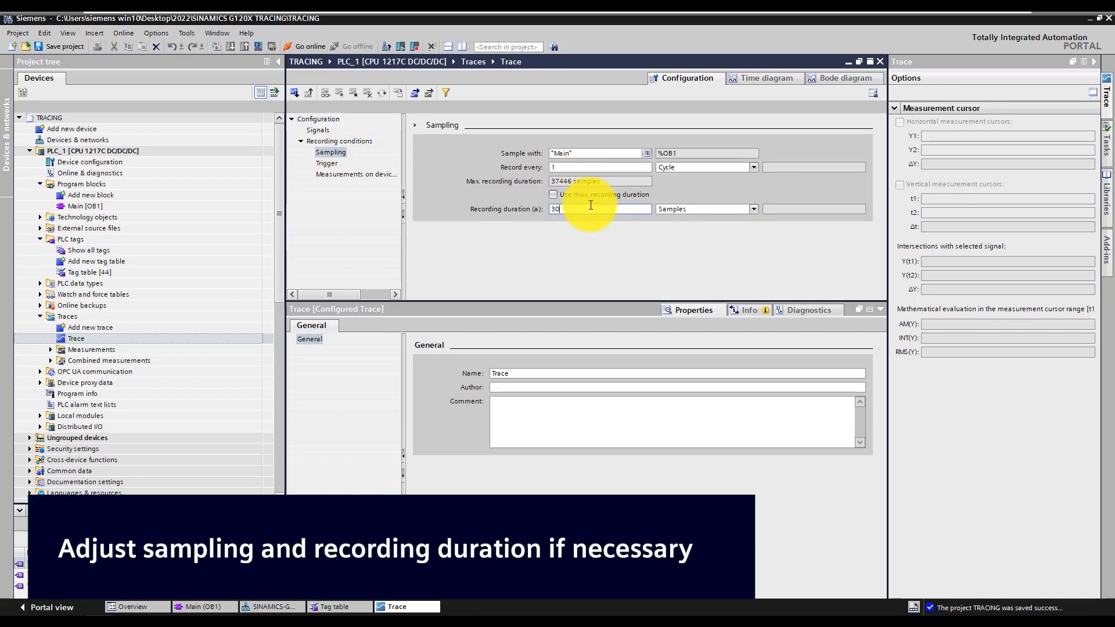
{"action": "left_click", "coordinate": [337, 163]}
{"action": "left_click", "coordinate": [570, 154]}
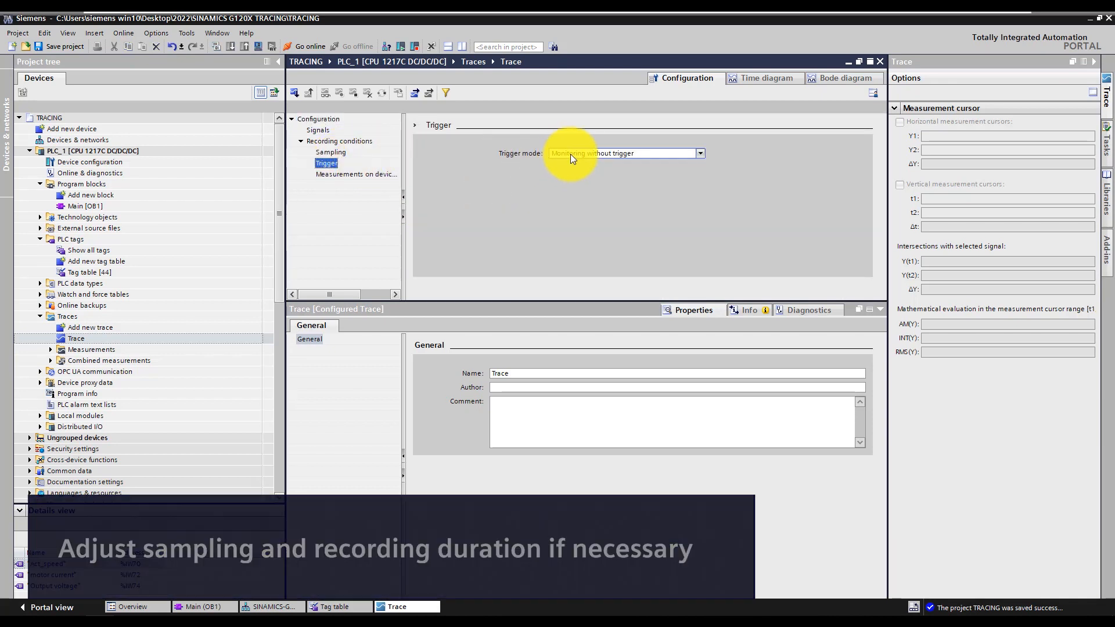
{"action": "left_click", "coordinate": [572, 172]}
{"action": "type", "text": "a"}
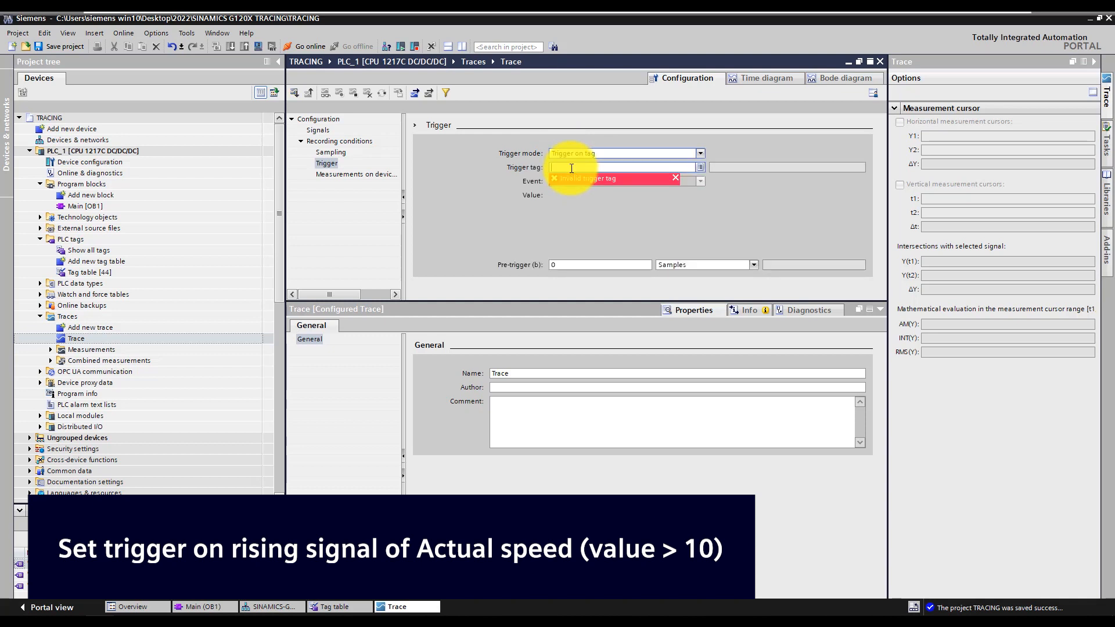
{"action": "left_click", "coordinate": [573, 178]}
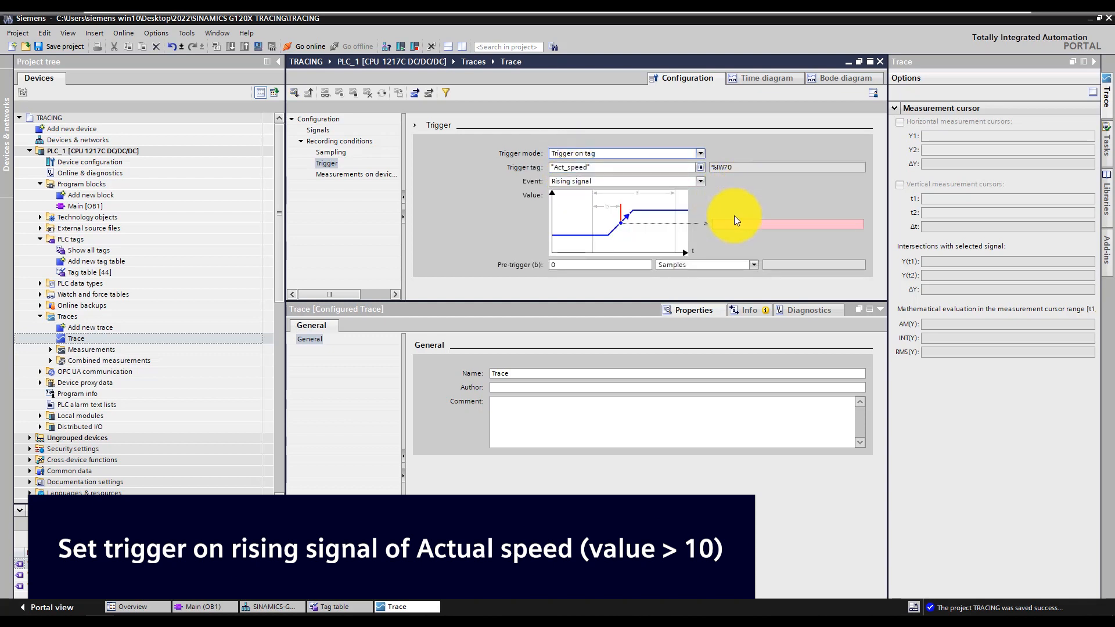
{"action": "left_click", "coordinate": [734, 223]}
{"action": "left_click", "coordinate": [344, 174]}
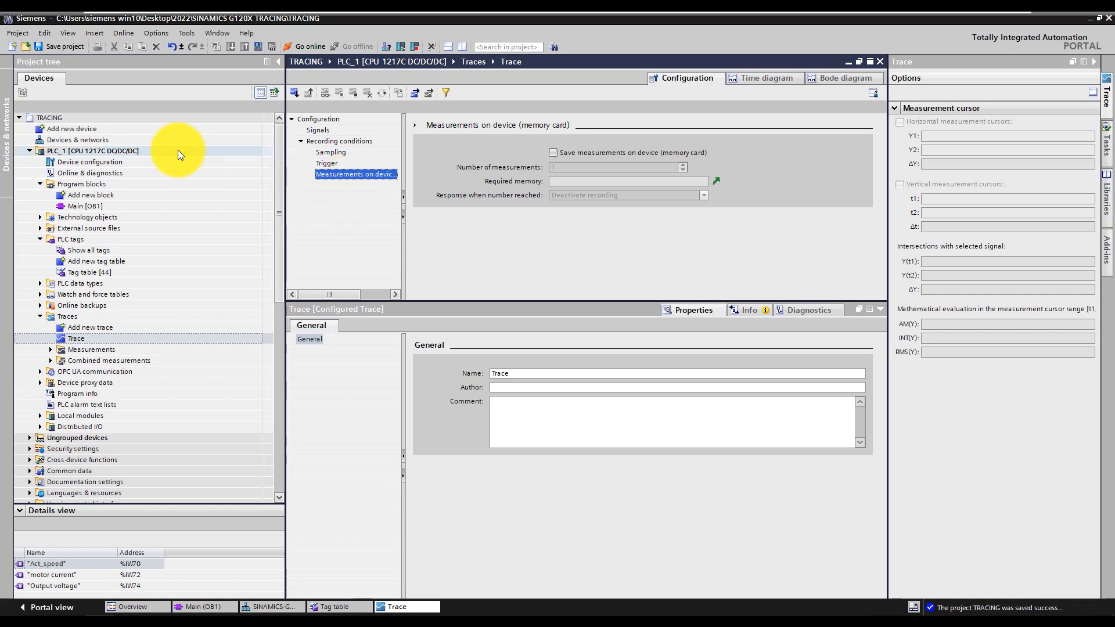
Compile the hardware and software changes of PLC_1 and download them to the device
{"action": "left_click", "coordinate": [122, 152]}
{"action": "right_click", "coordinate": [122, 152]}
{"action": "mouse_move", "coordinate": [212, 291]}
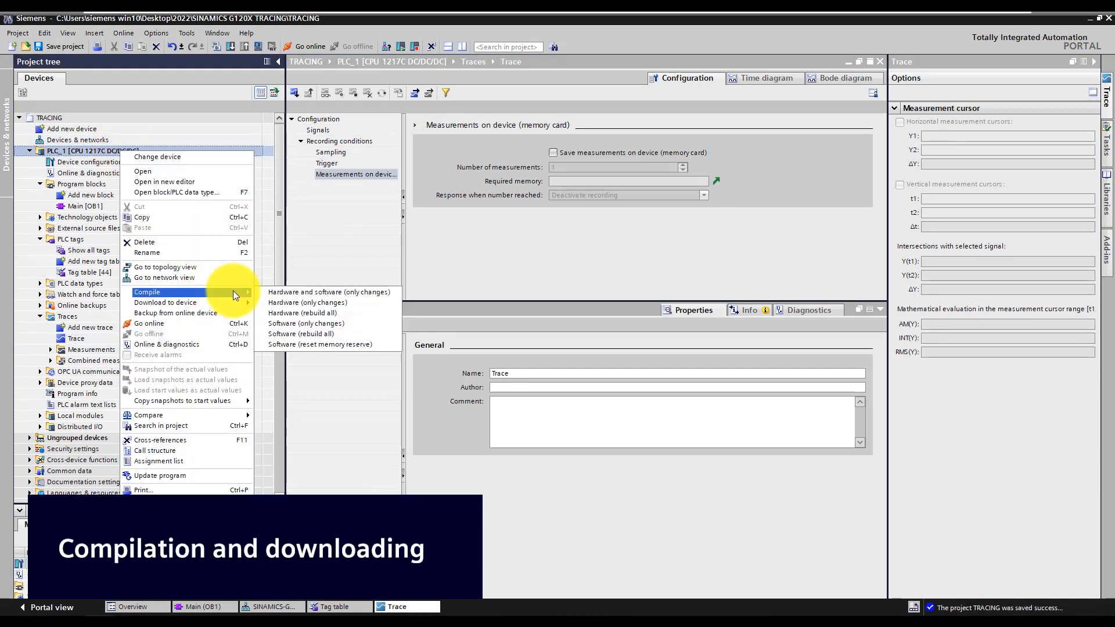
{"action": "left_click", "coordinate": [281, 292]}
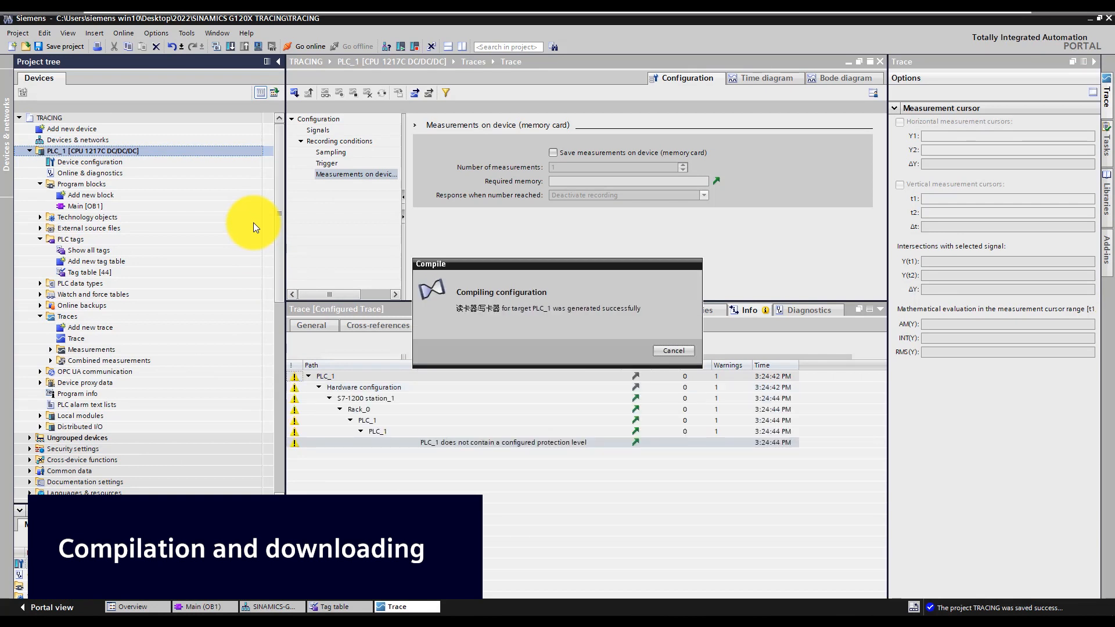
{"action": "left_click", "coordinate": [229, 46]}
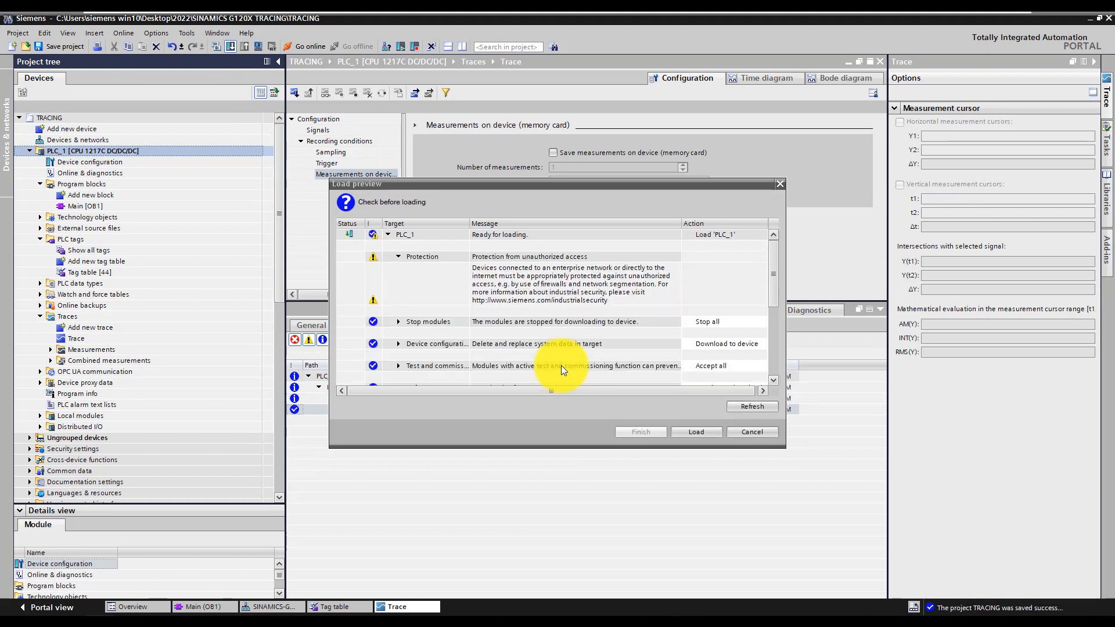
{"action": "left_click", "coordinate": [697, 432]}
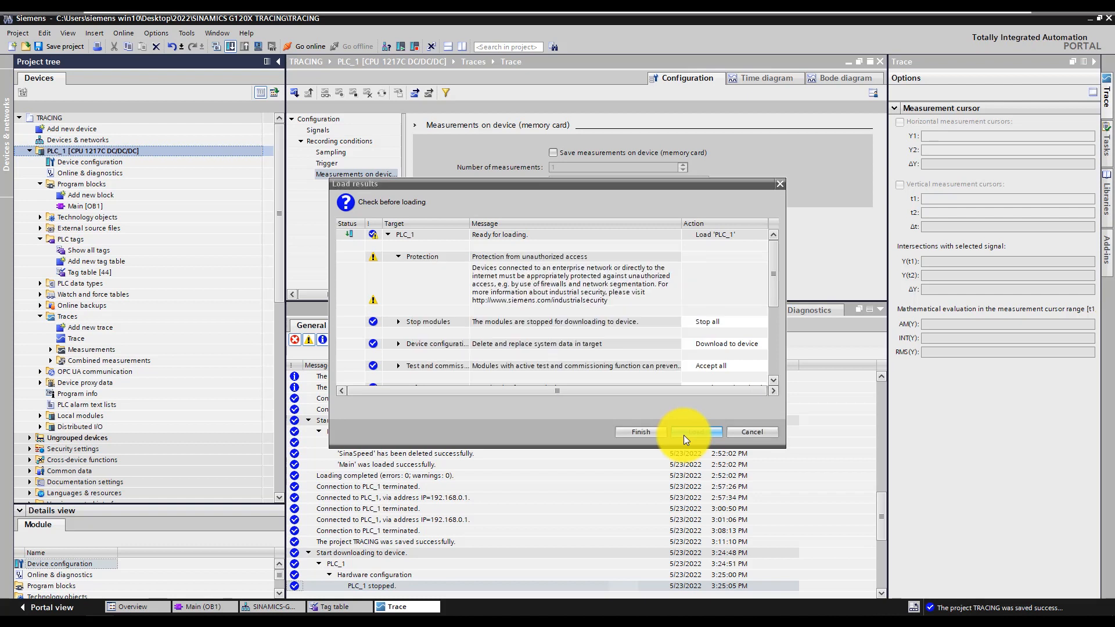
{"action": "left_click", "coordinate": [639, 430]}
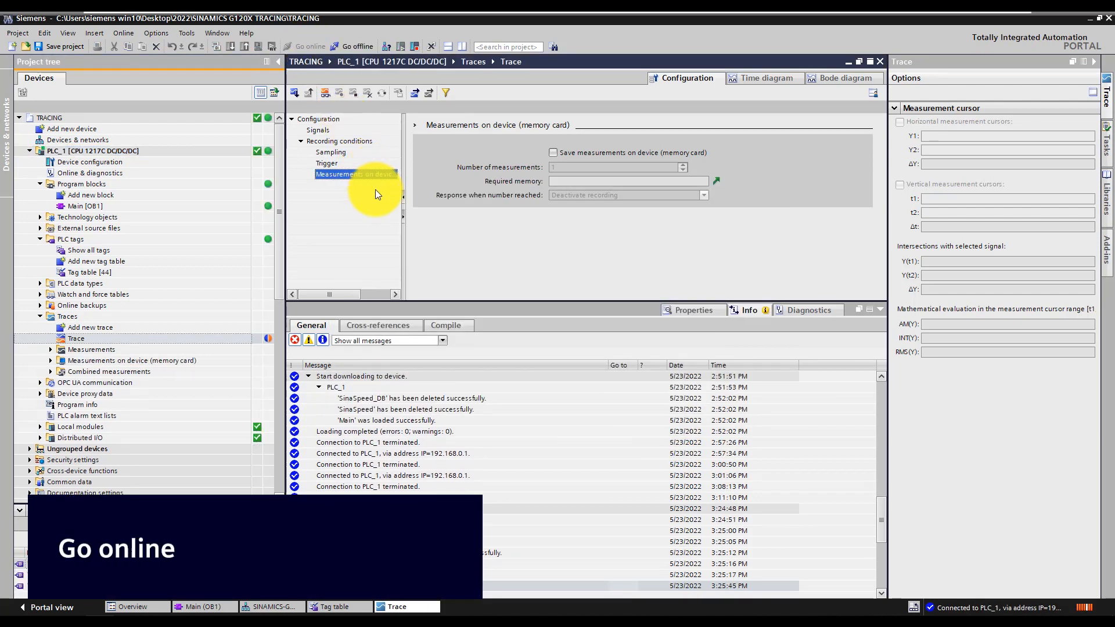
Transfer the trace configuration to the online PLC and collapse the message area to enlarge the time diagram
{"action": "left_click", "coordinate": [293, 96]}
{"action": "left_click", "coordinate": [622, 346]}
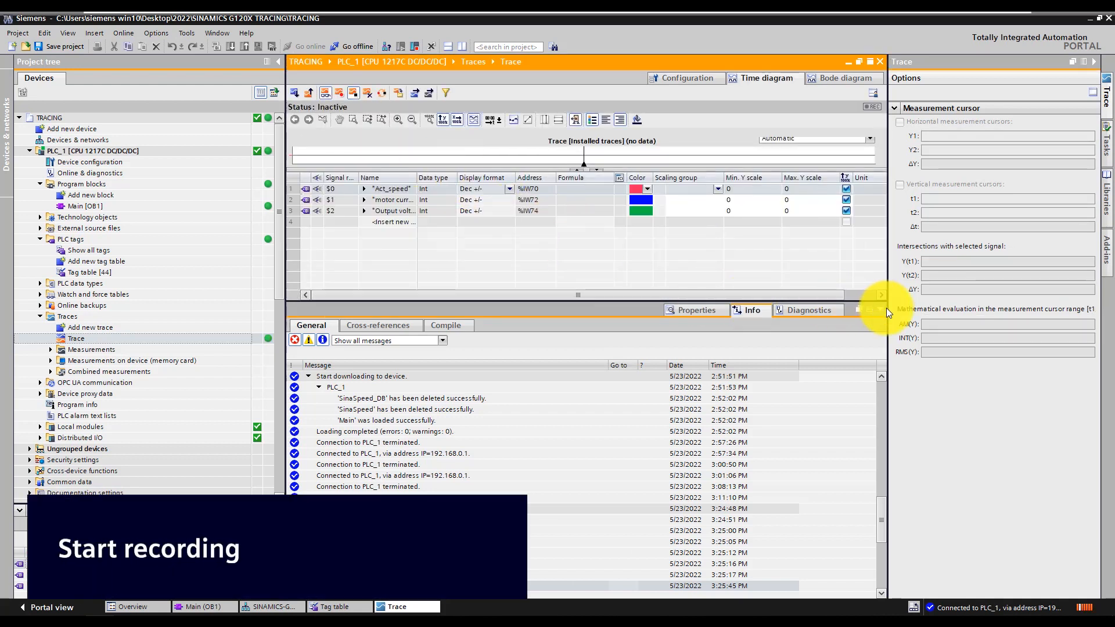
{"action": "left_click", "coordinate": [881, 309]}
Add three calculated signals named speed, current and voltage to the trace's signal table
{"action": "left_click", "coordinate": [380, 503]}
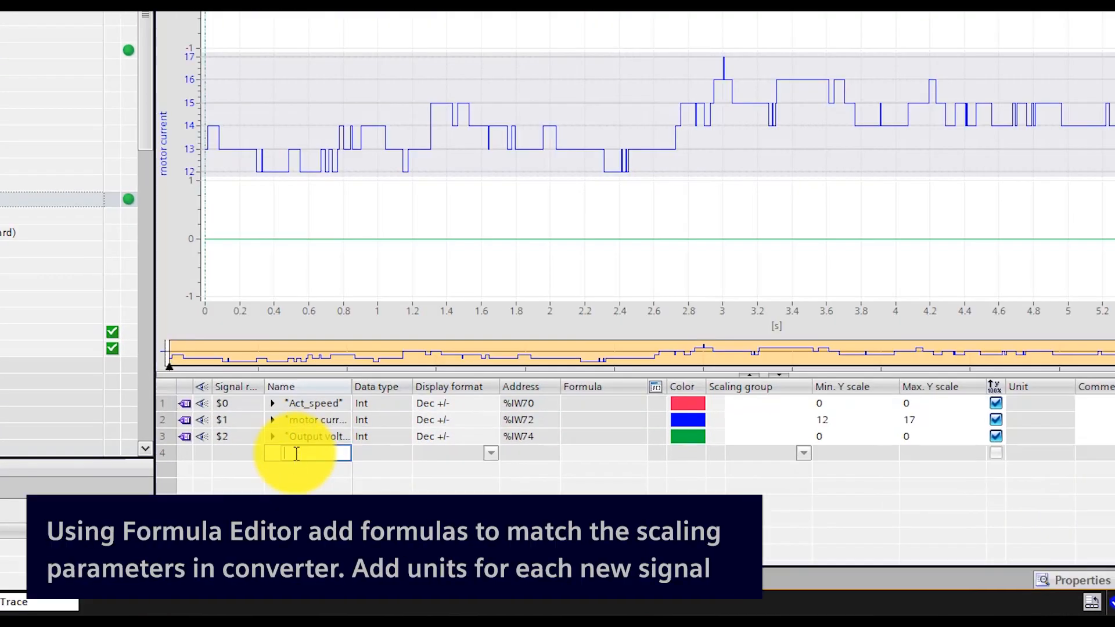
{"action": "type", "text": "speed"}
{"action": "left_click", "coordinate": [307, 471]}
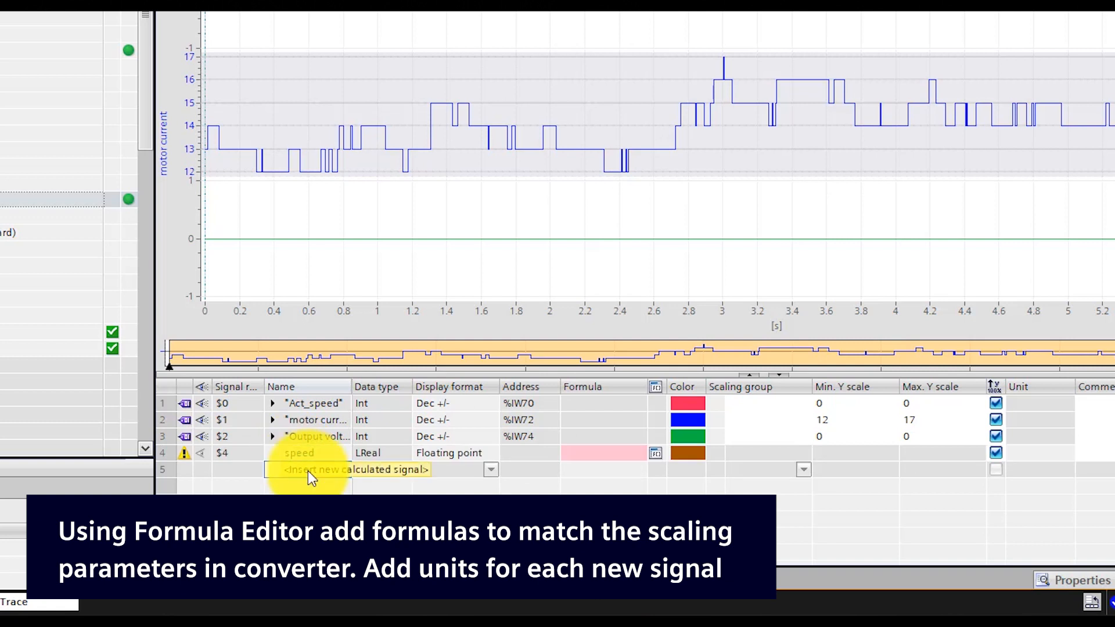
{"action": "type", "text": "current"}
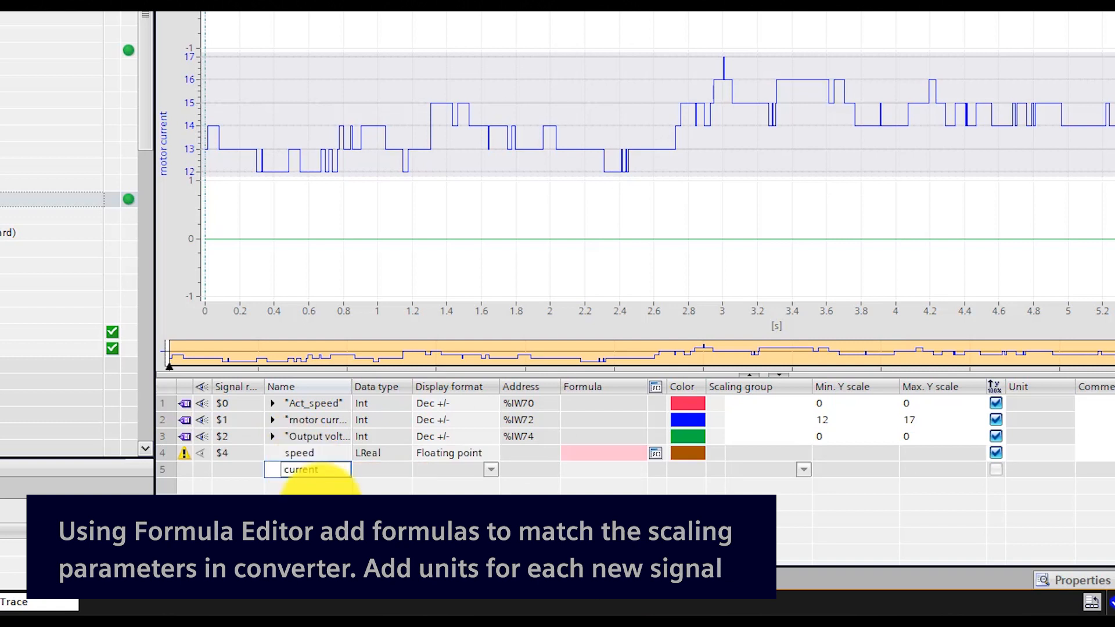
{"action": "left_click", "coordinate": [321, 488]}
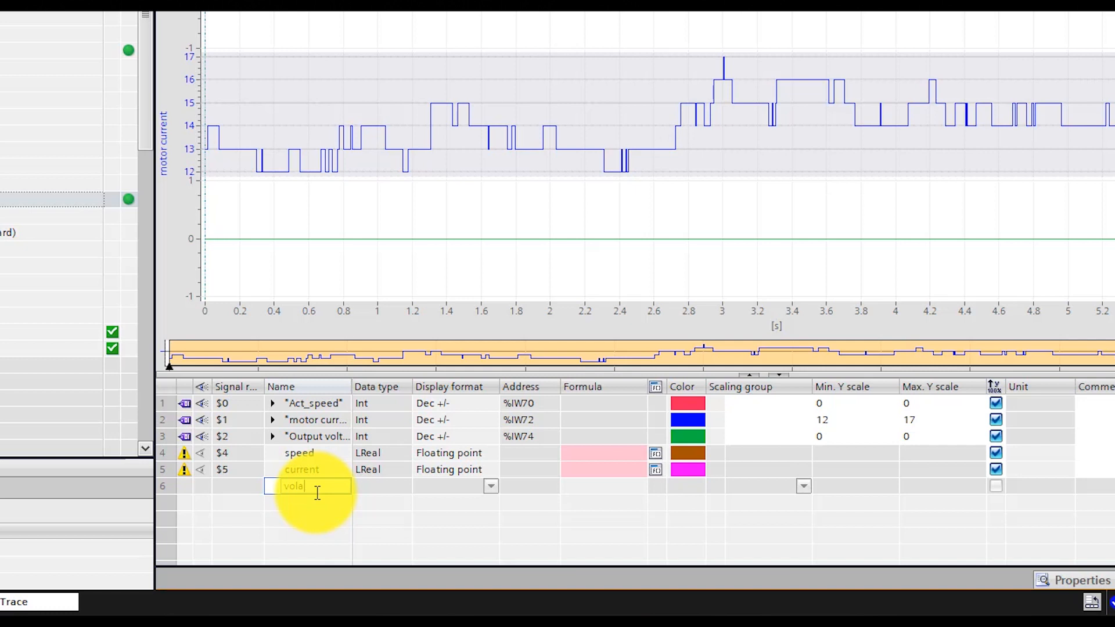
{"action": "left_click", "coordinate": [359, 505]}
Set the formula of the calculated signal speed to $0*1500/16384
{"action": "left_click", "coordinate": [632, 453]}
{"action": "left_click", "coordinate": [627, 451]}
{"action": "left_click", "coordinate": [655, 454]}
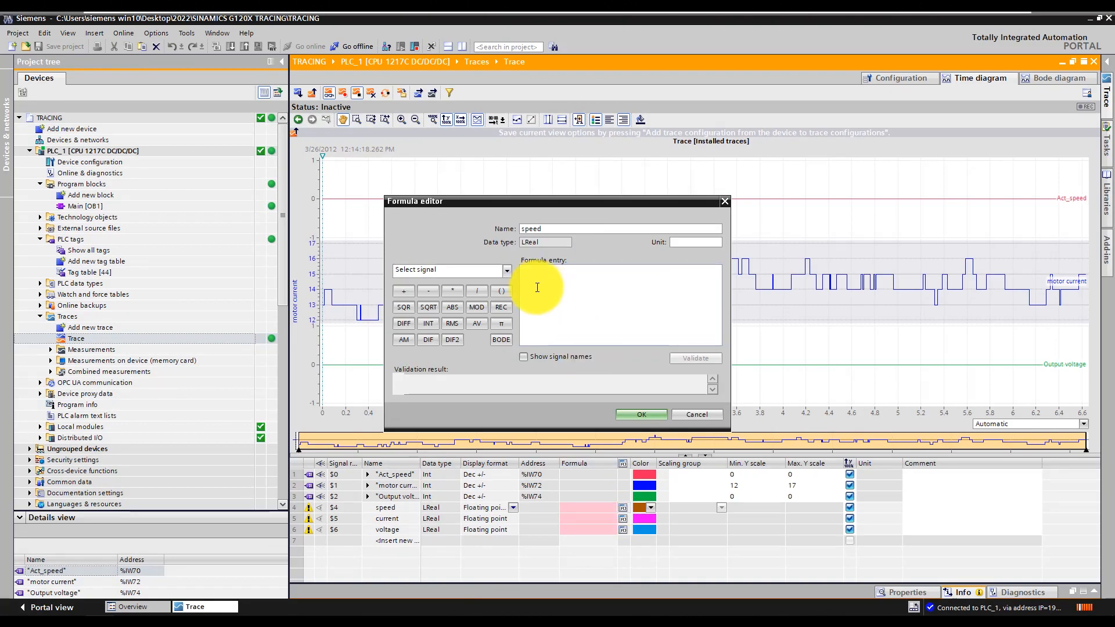
{"action": "type", "text": "84"}
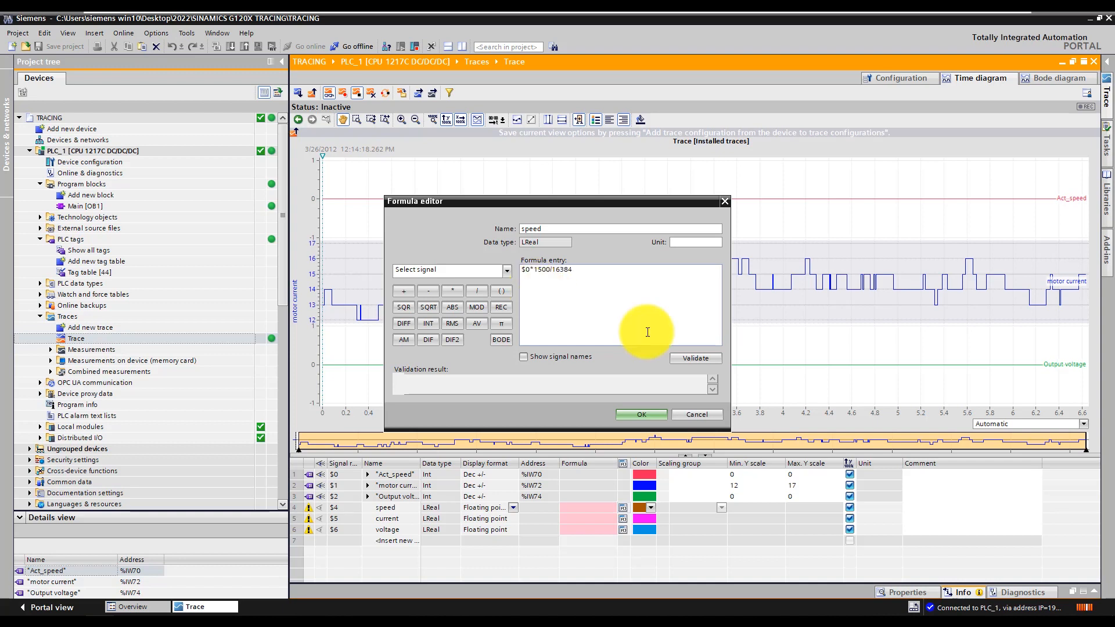
{"action": "left_click", "coordinate": [649, 414]}
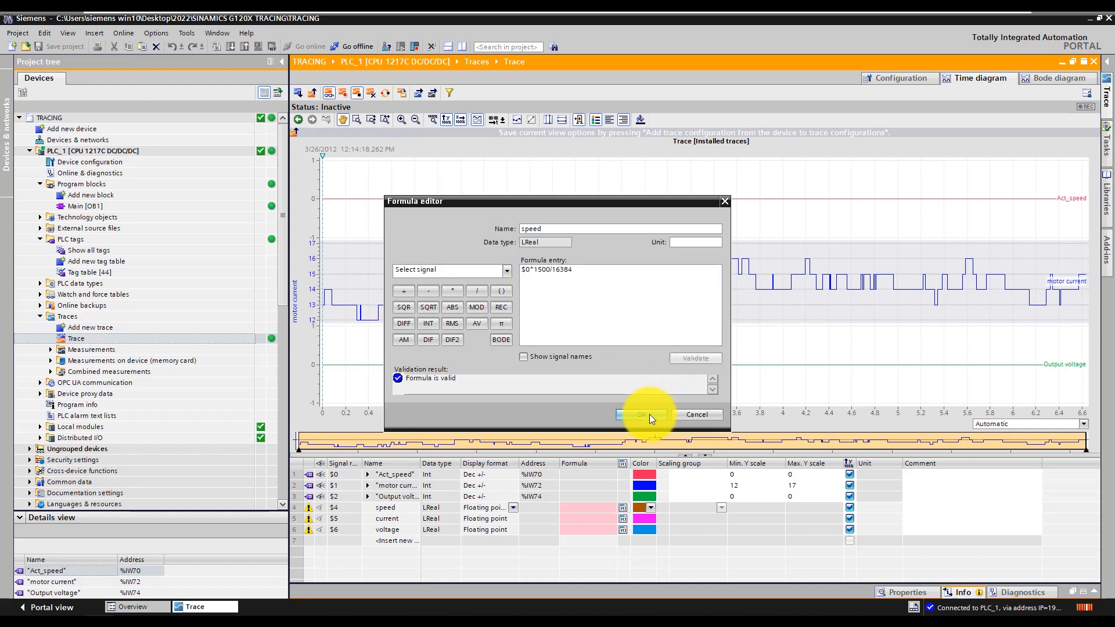
Set the formula of the current signal to $1*0.74/16384 and that of the voltage signal to $0*1000/16384
{"action": "left_click", "coordinate": [595, 518]}
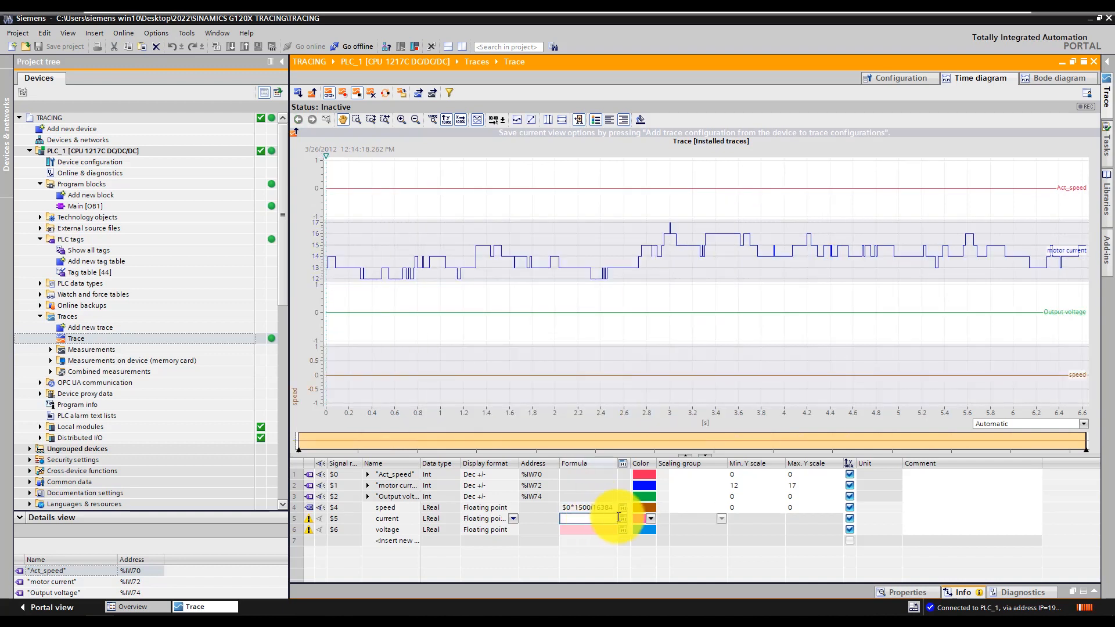
{"action": "left_click", "coordinate": [624, 519]}
{"action": "left_click", "coordinate": [530, 272]}
{"action": "type", "text": "$0*1500/16384"}
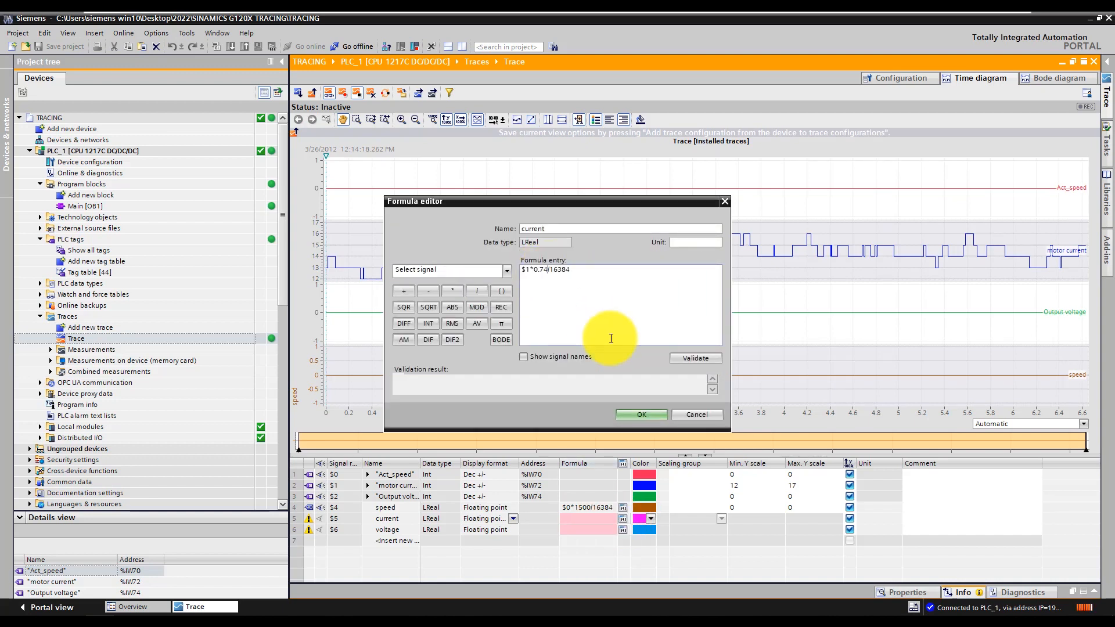
{"action": "left_click", "coordinate": [641, 414]}
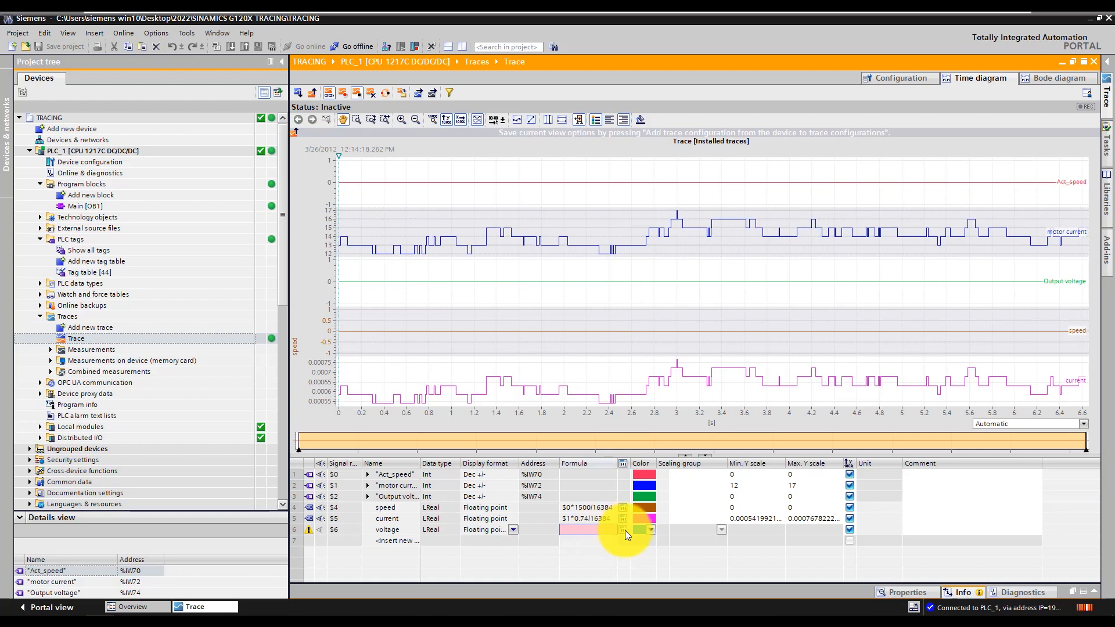
{"action": "left_click", "coordinate": [623, 530]}
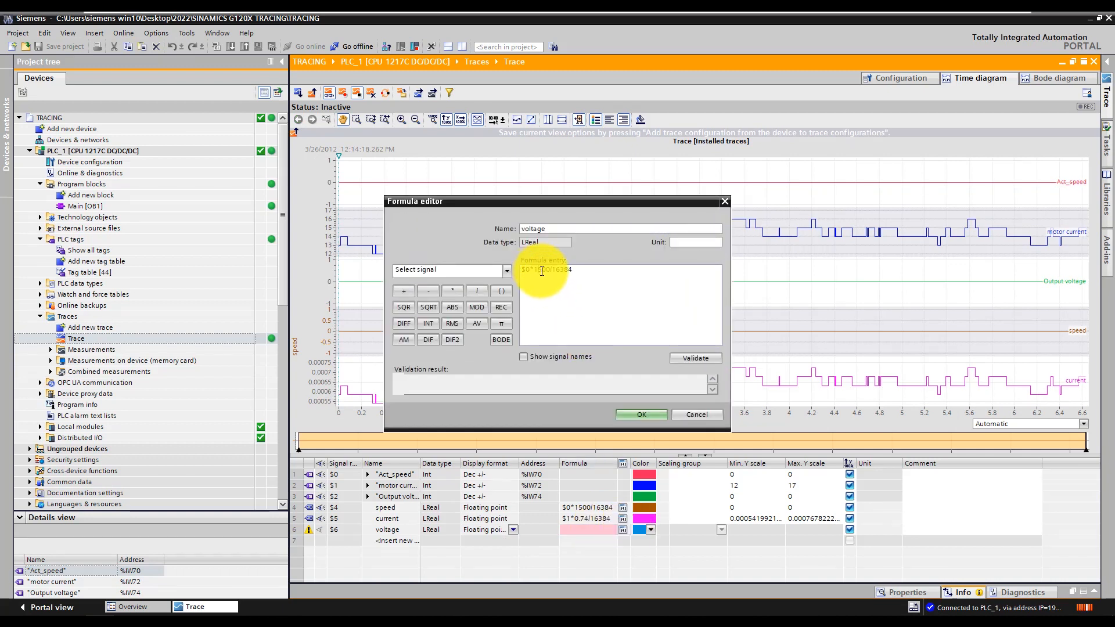
{"action": "left_click", "coordinate": [663, 414]}
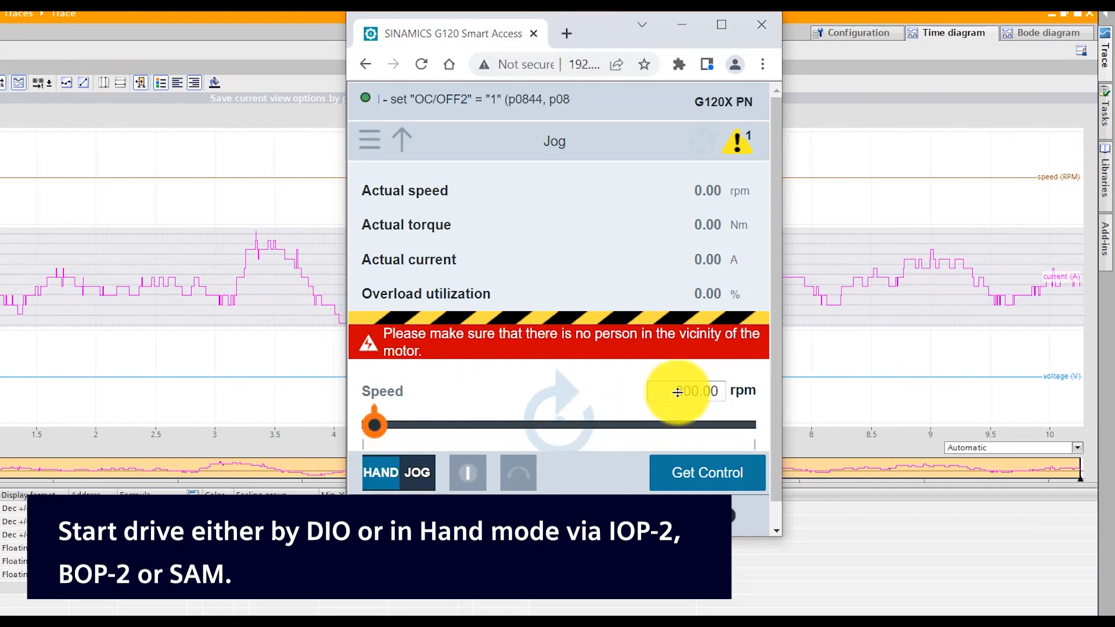
In the SINAMICS G120 Smart Access web page, set the speed to 1000 rpm and take control of the drive
{"action": "left_click", "coordinate": [683, 391]}
{"action": "type", "text": "1000"}
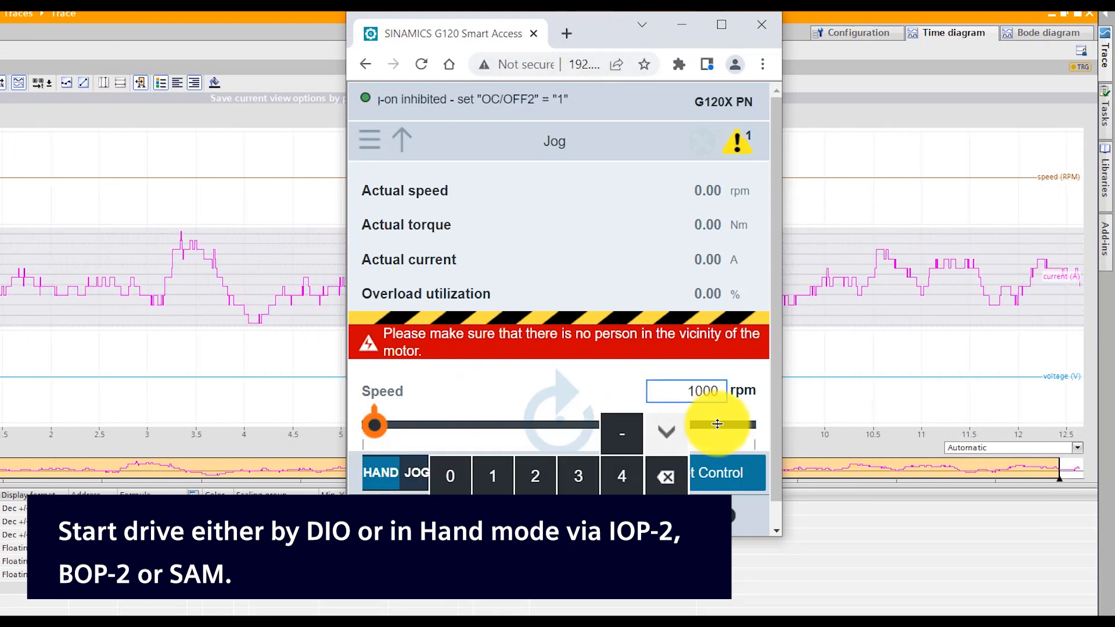
{"action": "key", "text": "Return"}
{"action": "left_click", "coordinate": [689, 454]}
{"action": "left_click", "coordinate": [530, 430]}
Run and stop the drive in hand mode, and return to the trace's time diagram in TIA Portal
{"action": "left_click", "coordinate": [469, 472]}
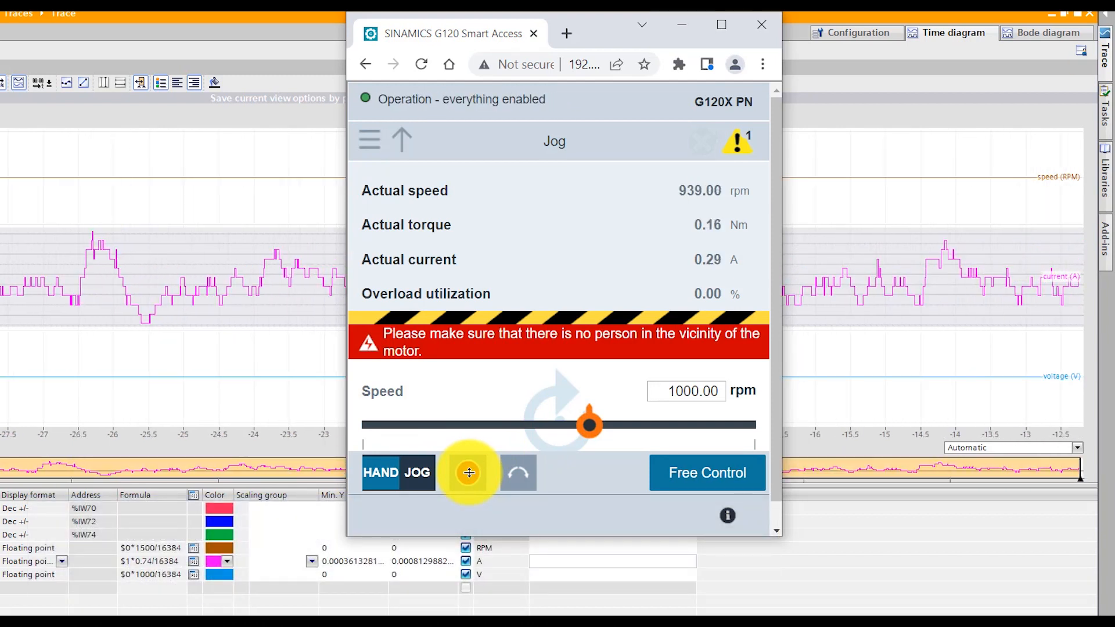
{"action": "left_click", "coordinate": [469, 472]}
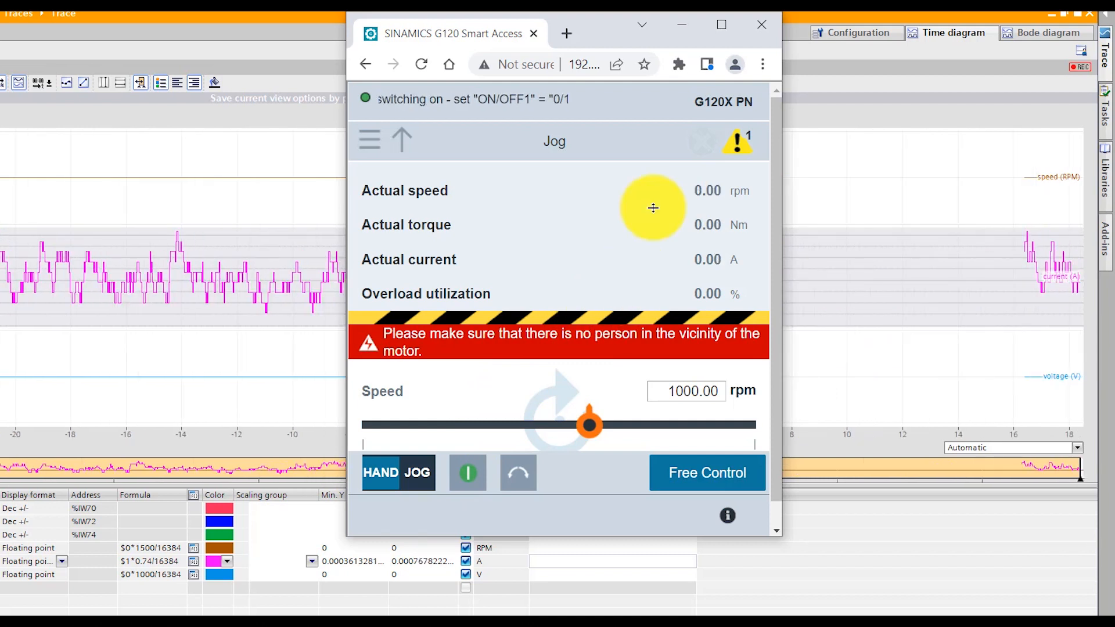
{"action": "left_click", "coordinate": [676, 17]}
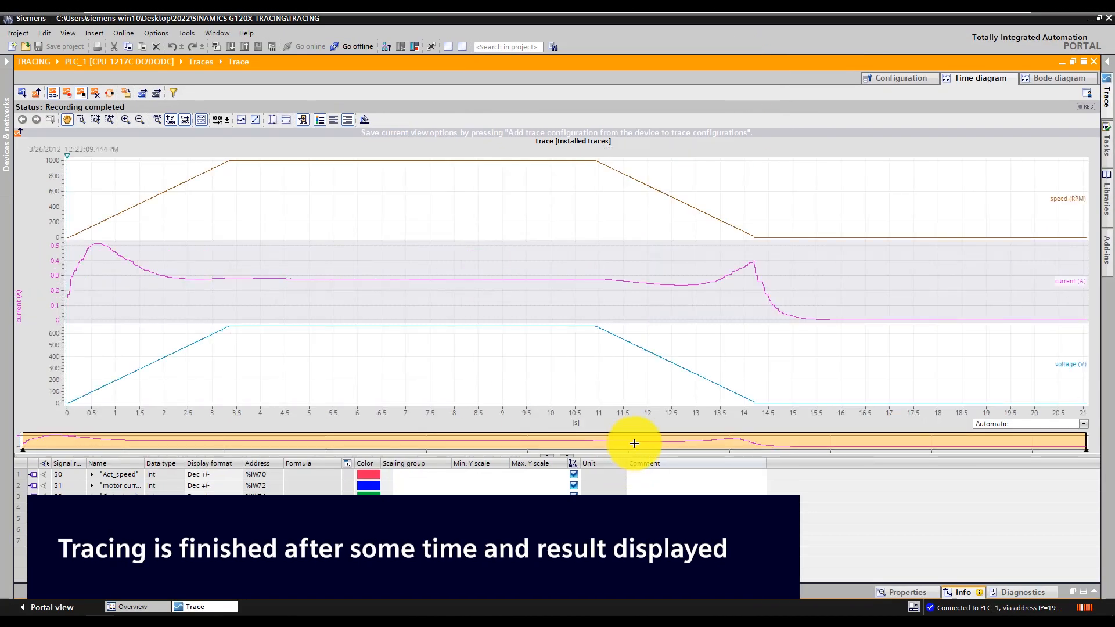